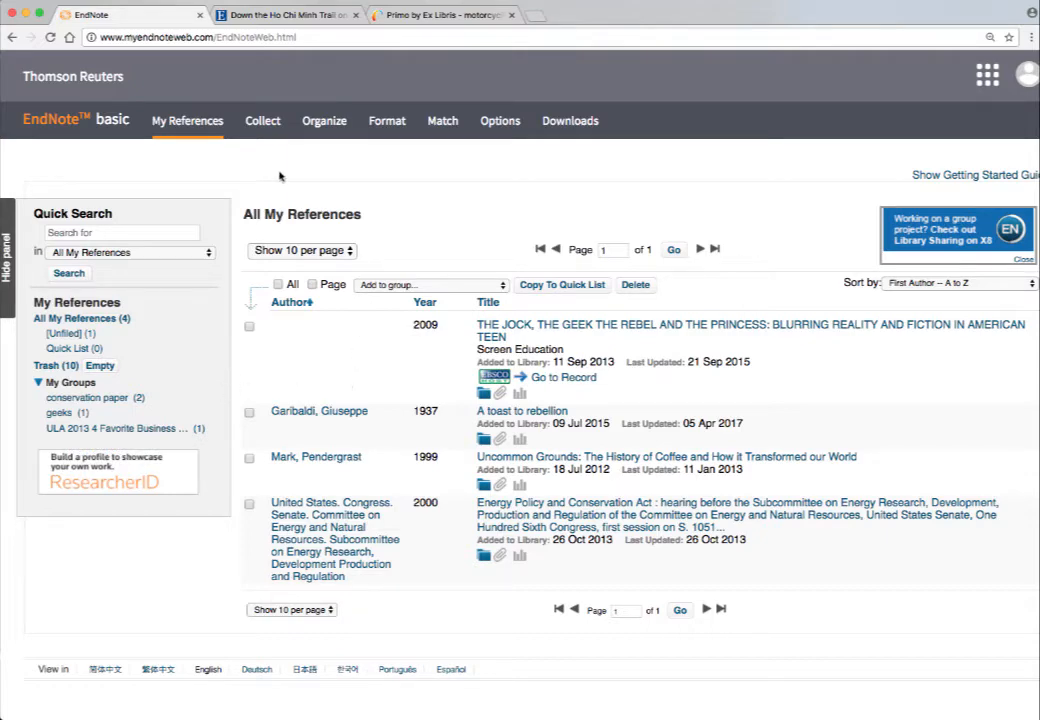
Switch to EBSCOhost and open the record "Down the Ho Chi Minh Trail on a Motorcycle" from the motorcycling result list.
{"action": "left_click", "coordinate": [292, 16]}
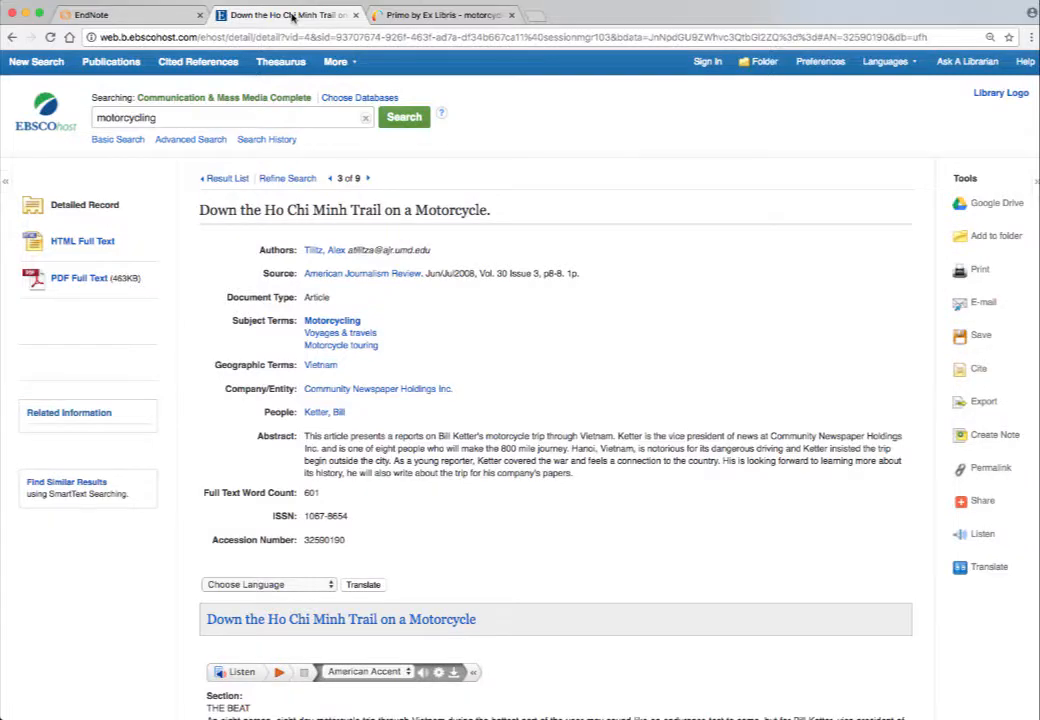
{"action": "left_click", "coordinate": [8, 37]}
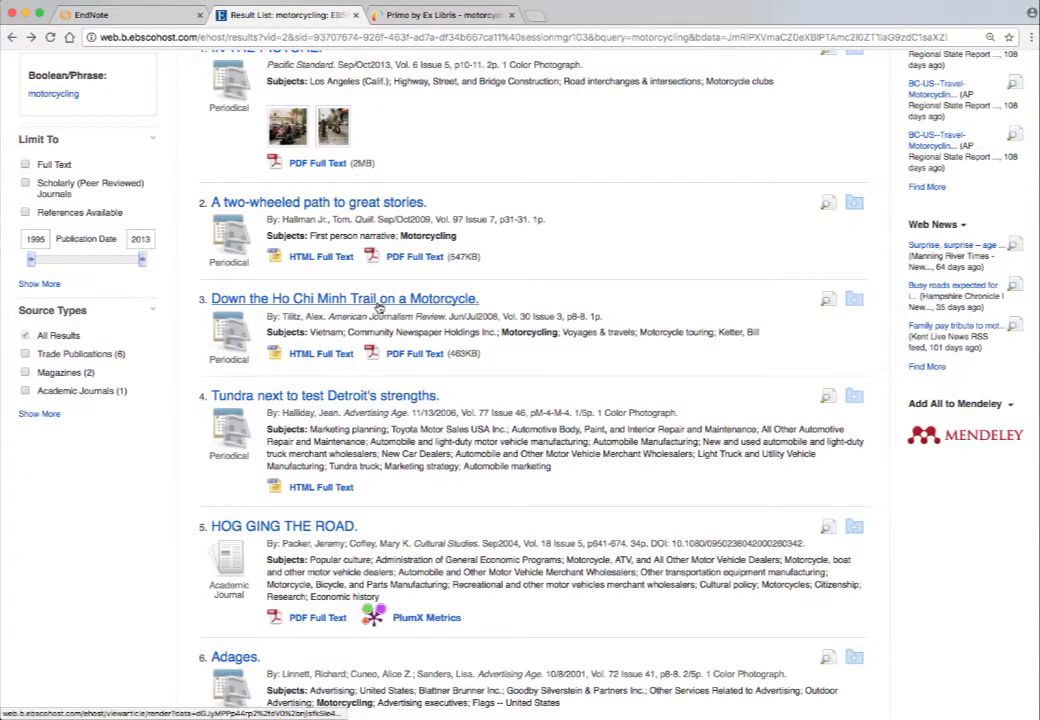
{"action": "left_click", "coordinate": [378, 303]}
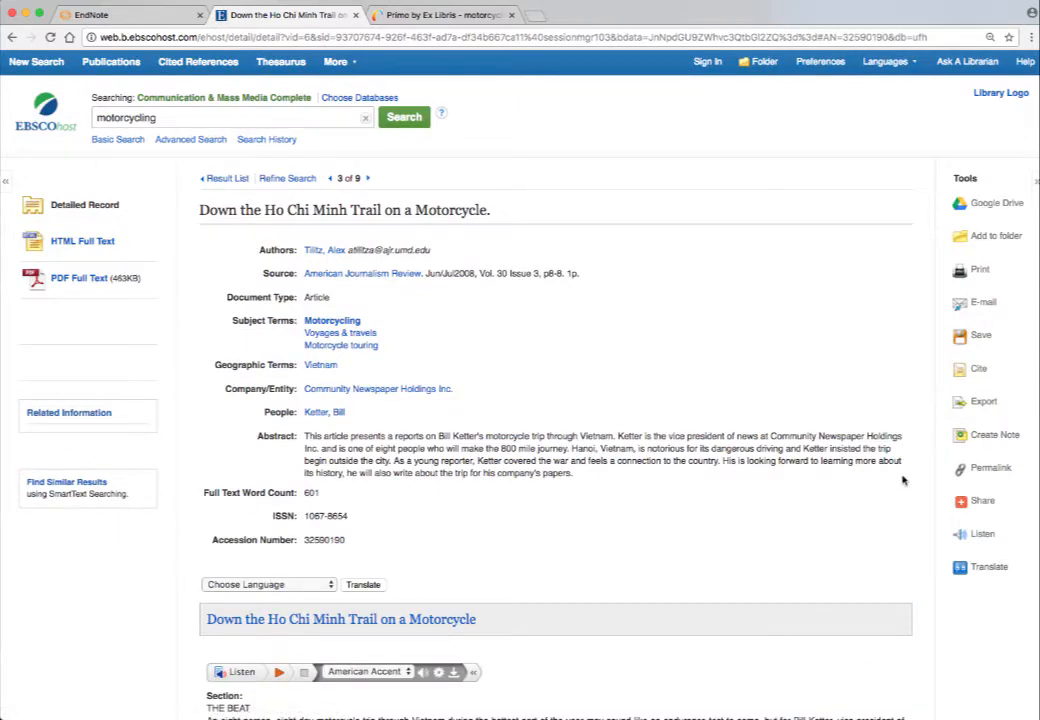
Export the article's citation with Direct Export to EndNote Web and close the import results page.
{"action": "left_click", "coordinate": [983, 405]}
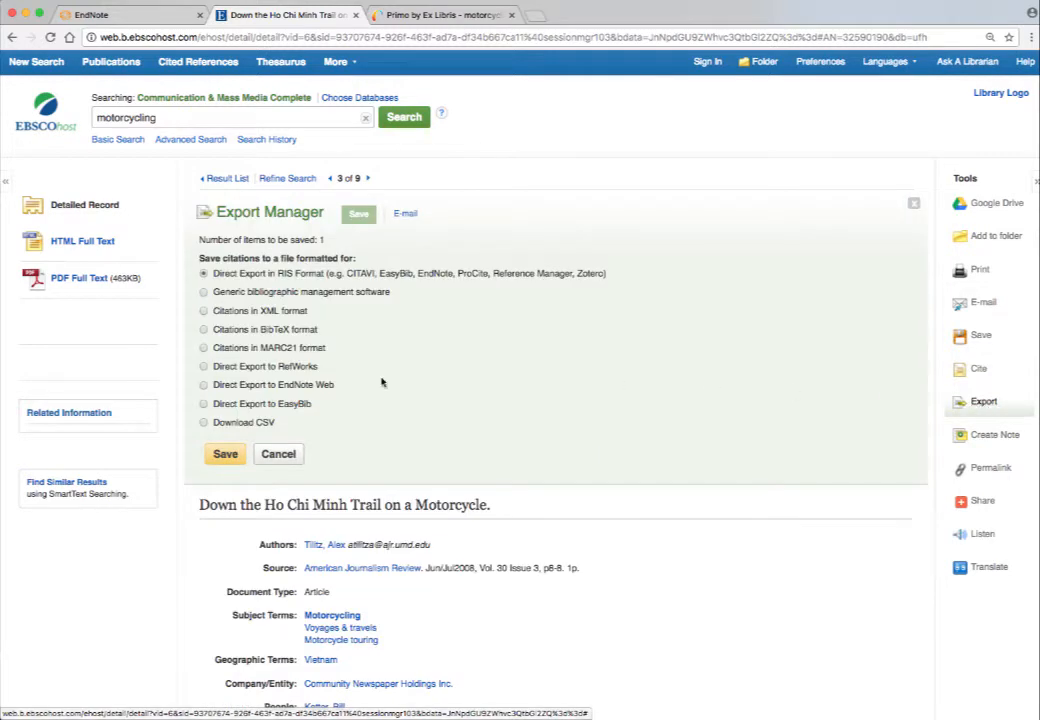
{"action": "left_click", "coordinate": [204, 386]}
{"action": "left_click", "coordinate": [227, 456]}
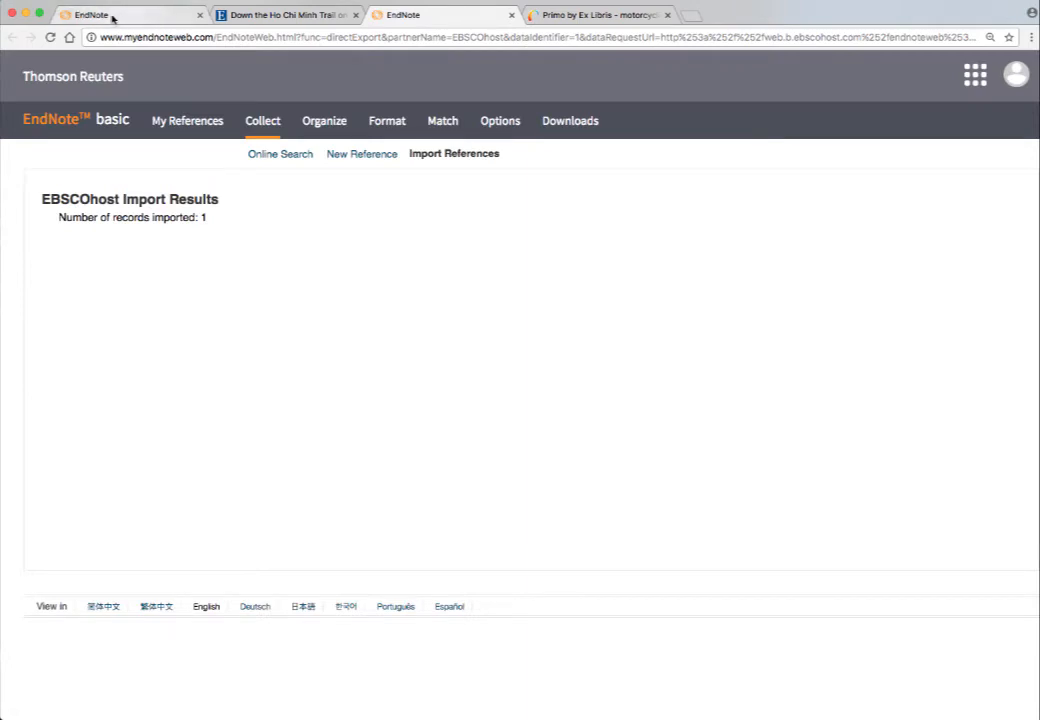
{"action": "left_click", "coordinate": [511, 15]}
In the EndNote library, open the reference "Down the Ho Chi Minh Trail on a Motorcycle" and review its bibliographic and optional fields.
{"action": "left_click", "coordinate": [136, 15]}
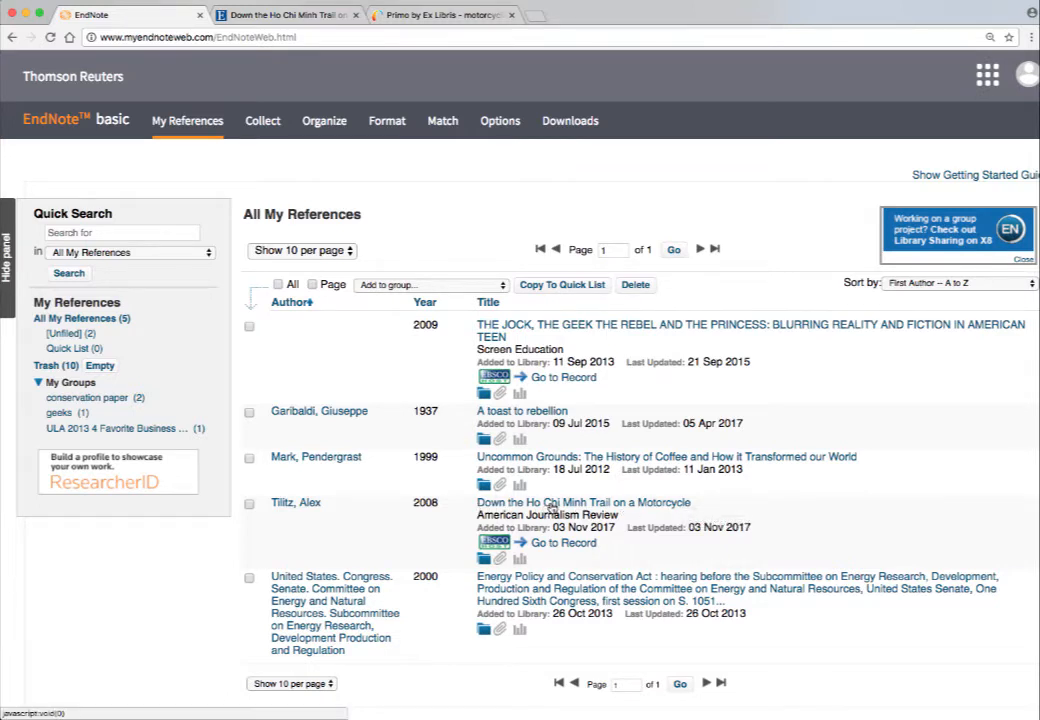
{"action": "left_click", "coordinate": [551, 506]}
{"action": "scroll", "coordinate": [652, 486], "scroll_direction": "down", "scroll_amount": 1}
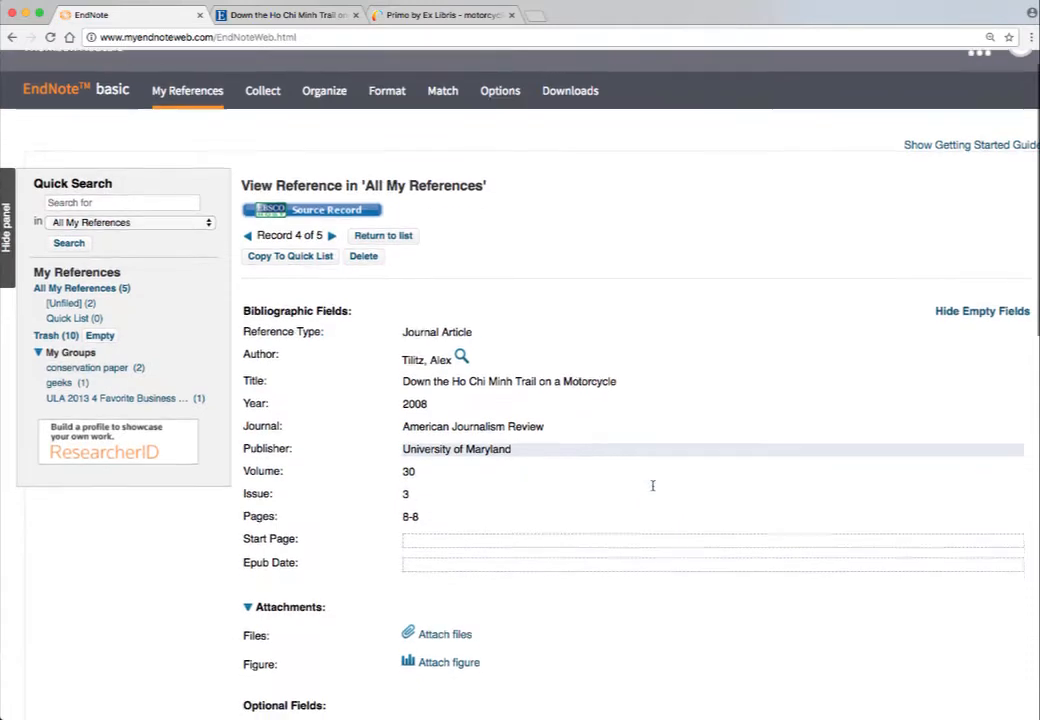
{"action": "scroll", "coordinate": [652, 486], "scroll_direction": "down", "scroll_amount": 3}
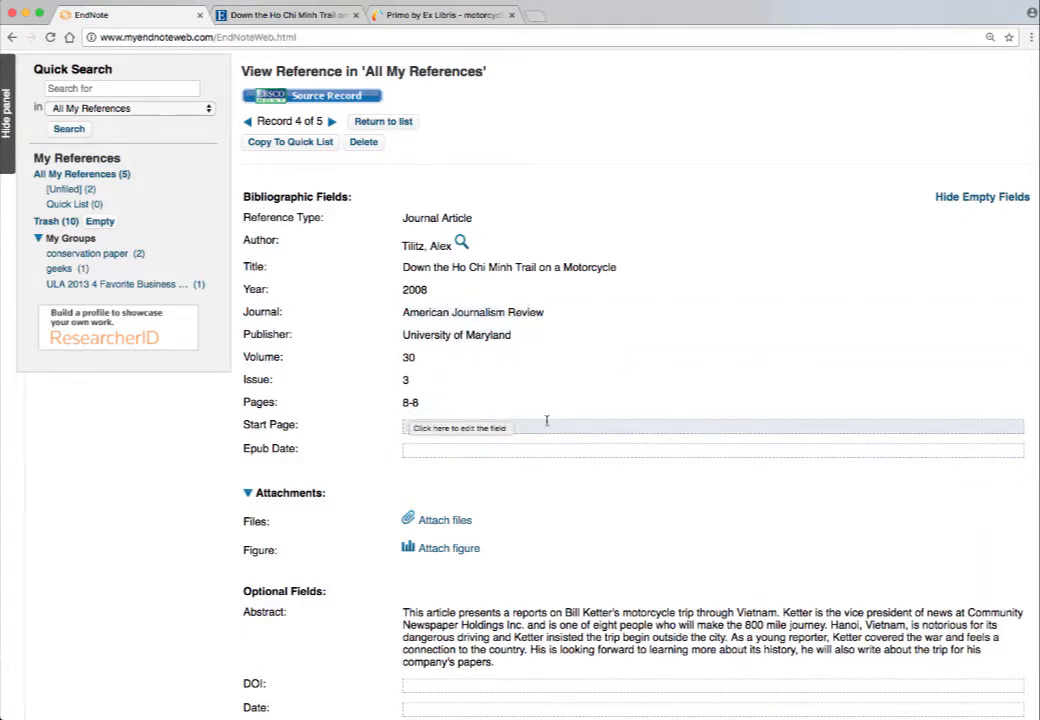
{"action": "scroll", "coordinate": [573, 420], "scroll_direction": "down", "scroll_amount": 8}
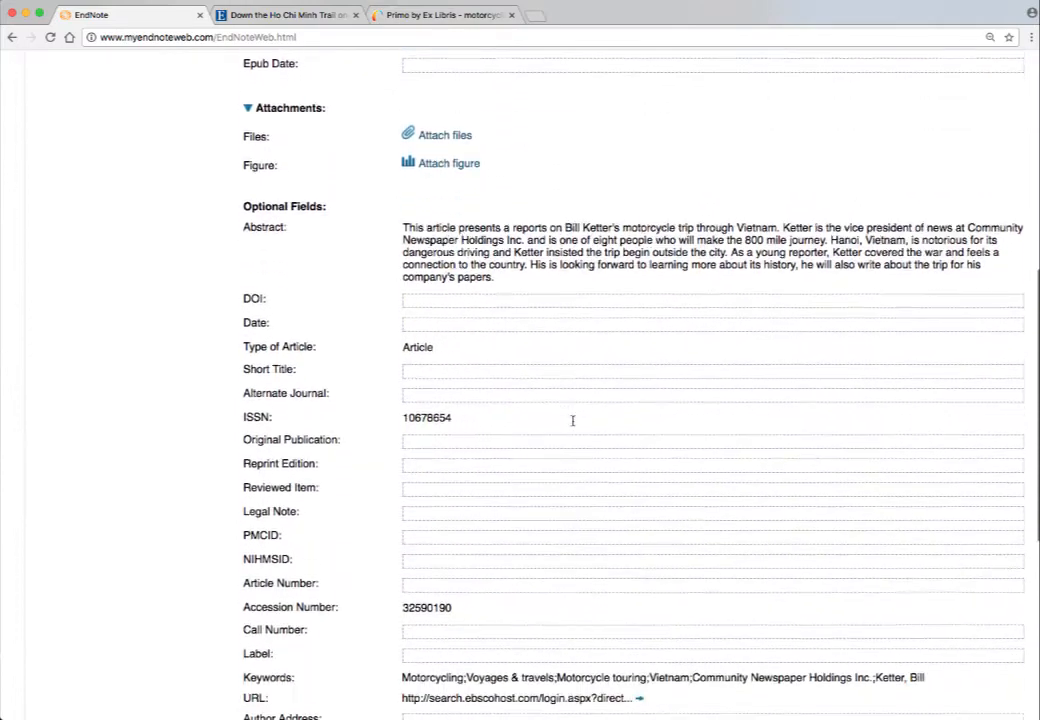
Try entering the filler text "asdf;lkajsdf;" in the reference's DOI field and clear it again.
{"action": "left_click", "coordinate": [423, 298]}
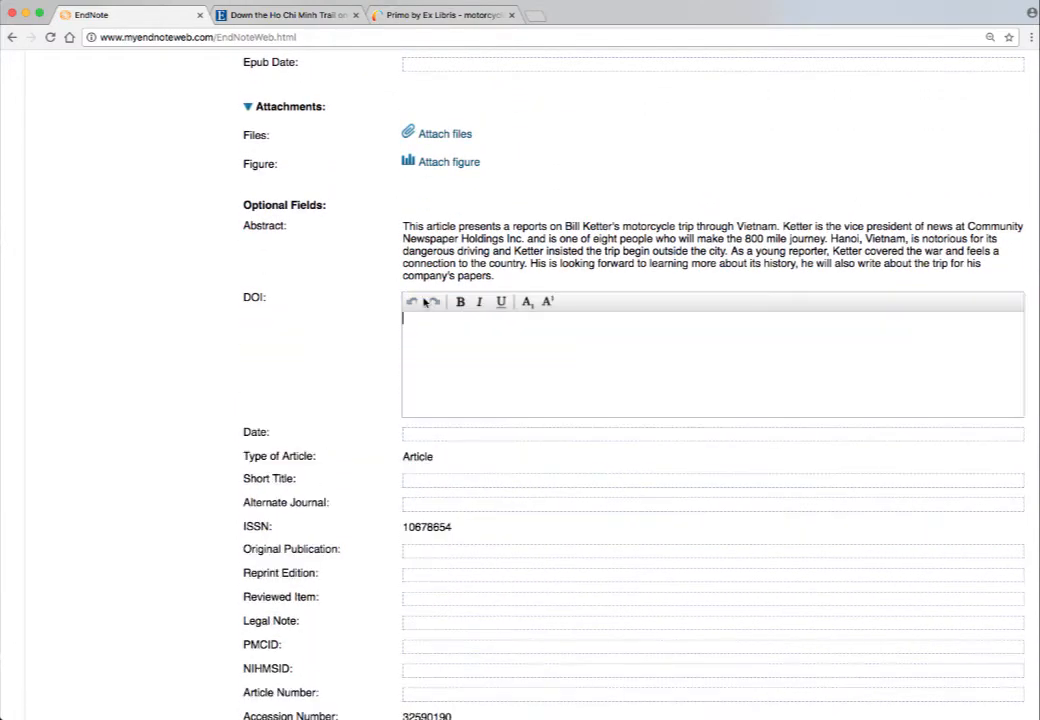
{"action": "type", "text": "asdf;lkajsdf;"}
{"action": "key", "text": "BackSpace"}
{"action": "key", "text": "BackSpace"}
{"action": "key", "text": "BackSpace"}
{"action": "key", "text": "BackSpace"}
{"action": "key", "text": "BackSpace"}
{"action": "key", "text": "BackSpace"}
{"action": "key", "text": "BackSpace"}
{"action": "key", "text": "BackSpace"}
{"action": "key", "text": "BackSpace"}
{"action": "key", "text": "BackSpace"}
{"action": "key", "text": "BackSpace"}
{"action": "key", "text": "BackSpace"}
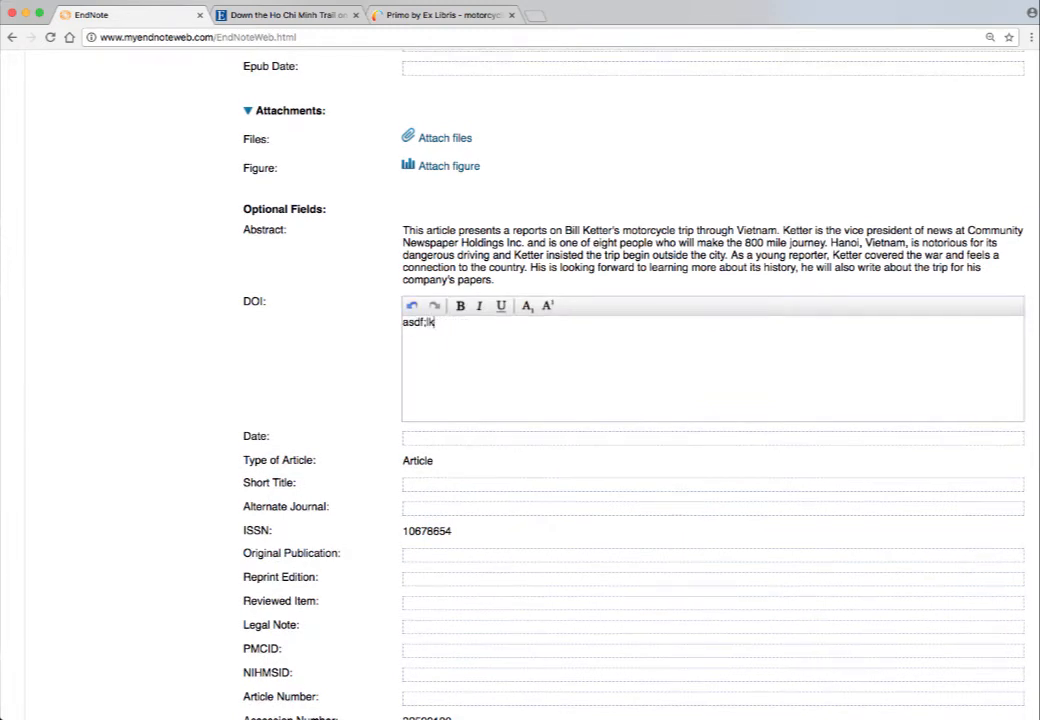
{"action": "left_click", "coordinate": [378, 262]}
Compare the reference's optional fields with the original article record in EBSCOhost and return to EndNote.
{"action": "scroll", "coordinate": [573, 458], "scroll_direction": "down", "scroll_amount": 5}
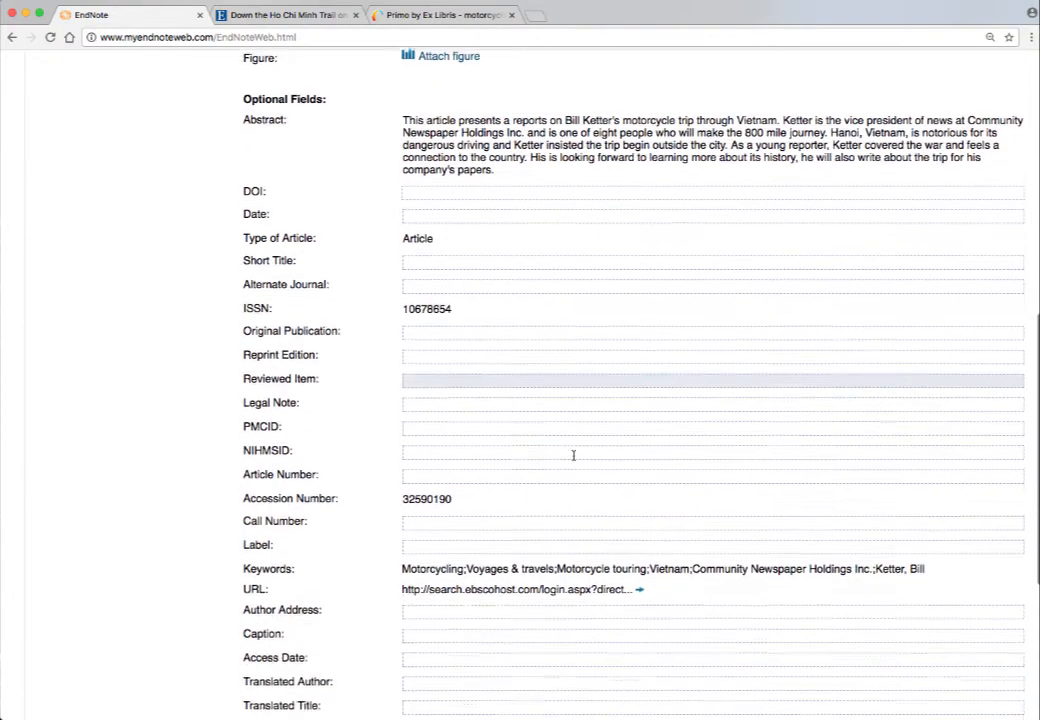
{"action": "left_click", "coordinate": [290, 15]}
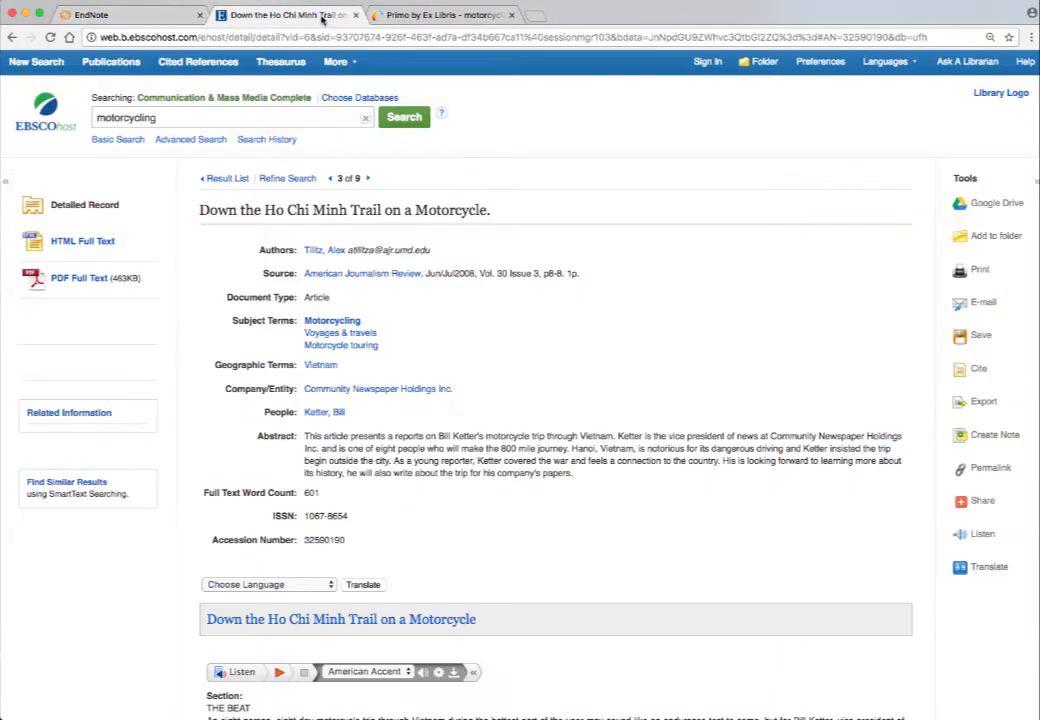
{"action": "left_click", "coordinate": [155, 16]}
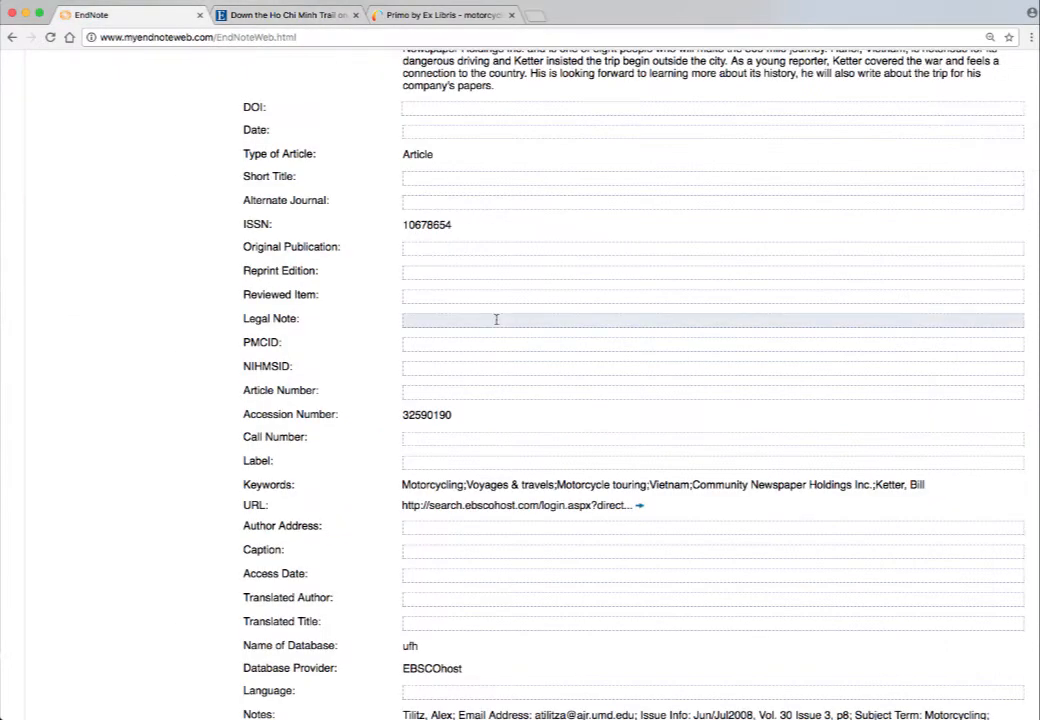
Delete the entire contents of the reference's Notes field, save the reference and return to the All My References list.
{"action": "scroll", "coordinate": [496, 319], "scroll_direction": "down", "scroll_amount": 5}
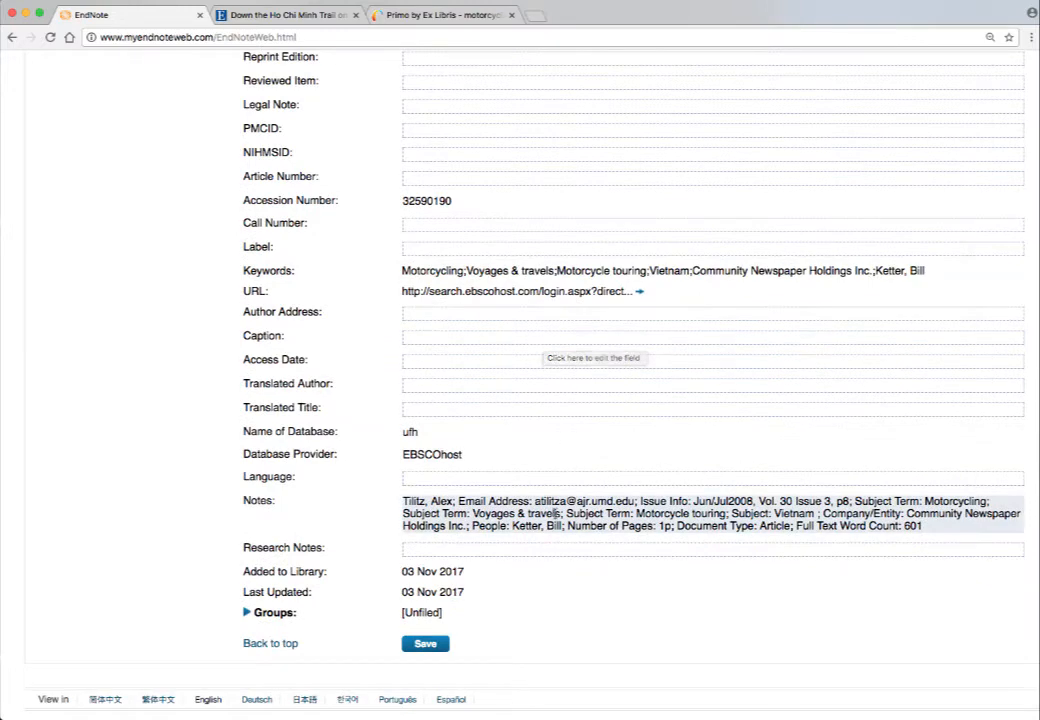
{"action": "left_click", "coordinate": [930, 525]}
{"action": "left_click_drag", "start_coordinate": [930, 548], "coordinate": [355, 518]}
{"action": "key", "text": "BackSpace"}
{"action": "left_click", "coordinate": [376, 517]}
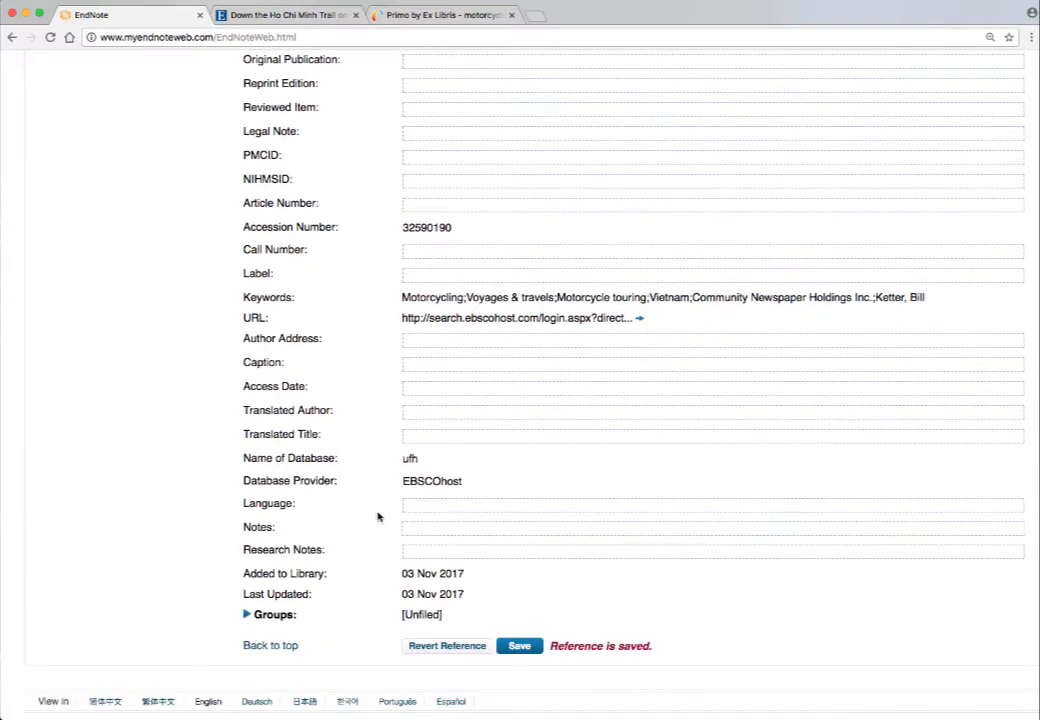
{"action": "left_click", "coordinate": [522, 646]}
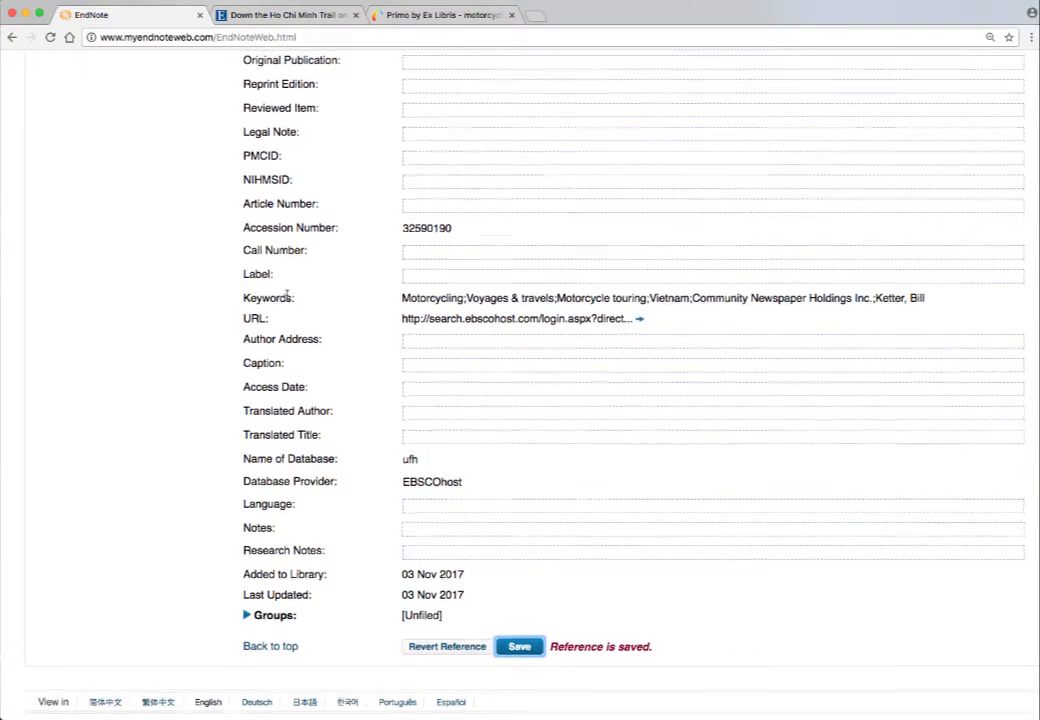
{"action": "scroll", "coordinate": [251, 298], "scroll_direction": "up", "scroll_amount": 20}
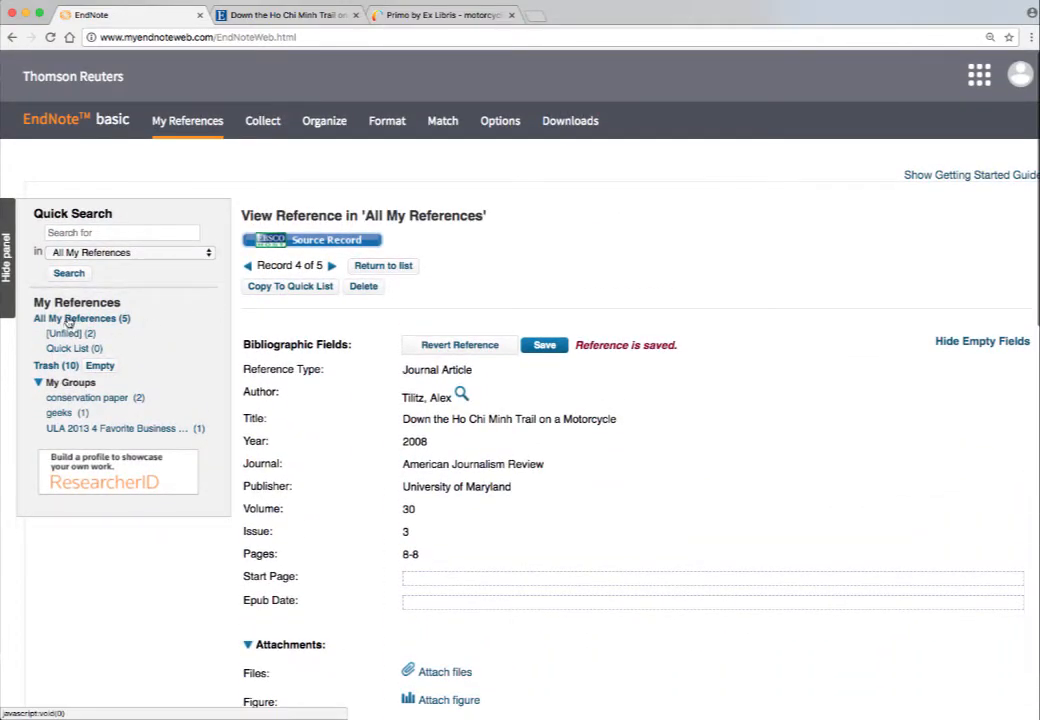
{"action": "left_click", "coordinate": [68, 319]}
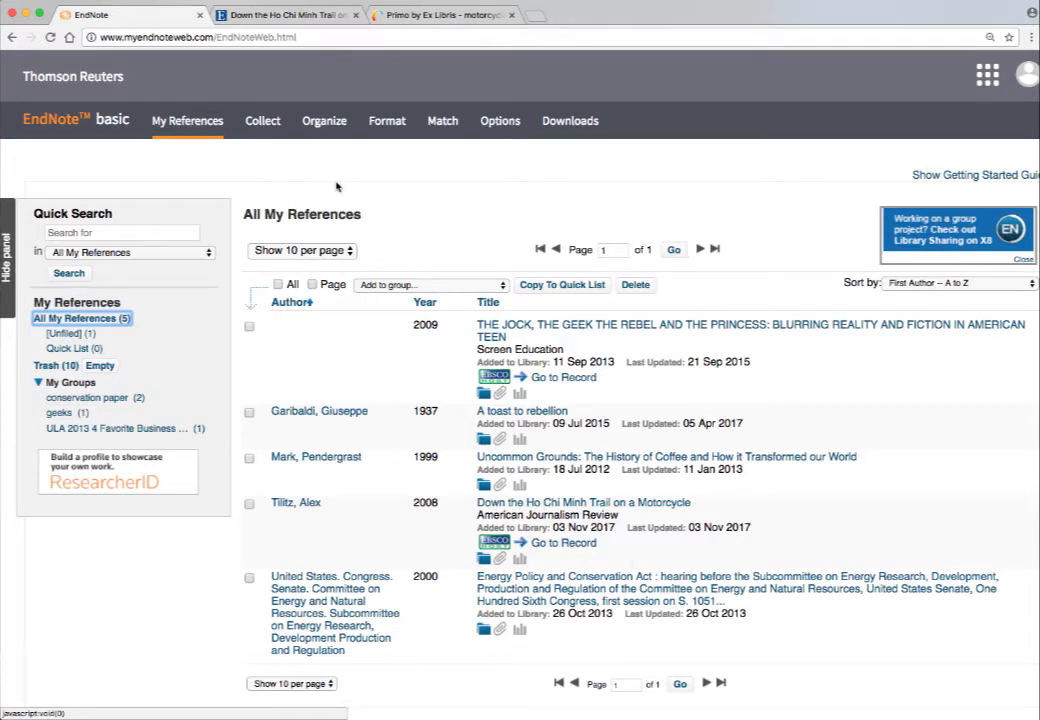
Switch to the Usearch results and open the dissertation "Altruism in the American Motorcycle Culture" in ProQuest.
{"action": "left_click", "coordinate": [428, 15]}
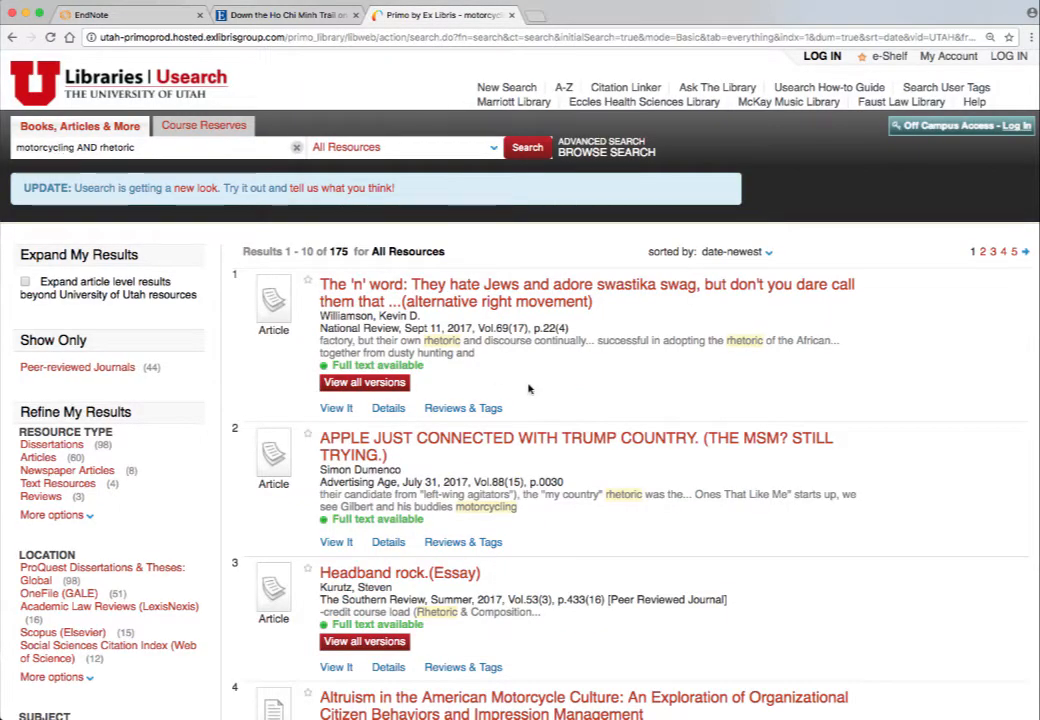
{"action": "scroll", "coordinate": [530, 388], "scroll_direction": "down", "scroll_amount": 5}
{"action": "scroll", "coordinate": [530, 388], "scroll_direction": "down", "scroll_amount": 5}
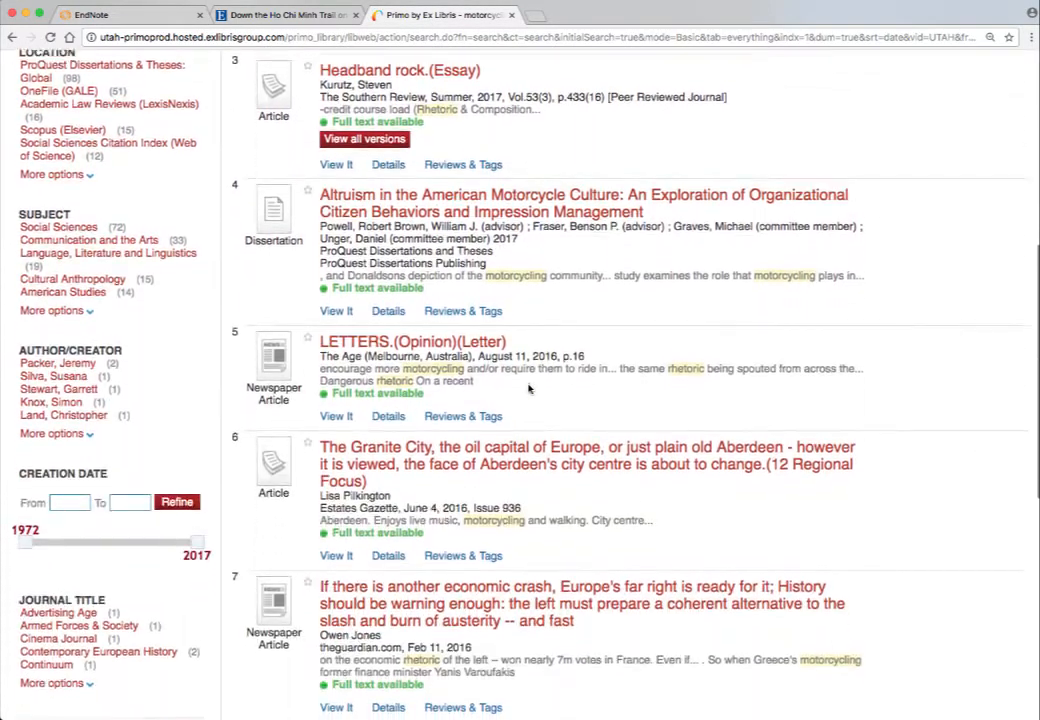
{"action": "left_click", "coordinate": [414, 191]}
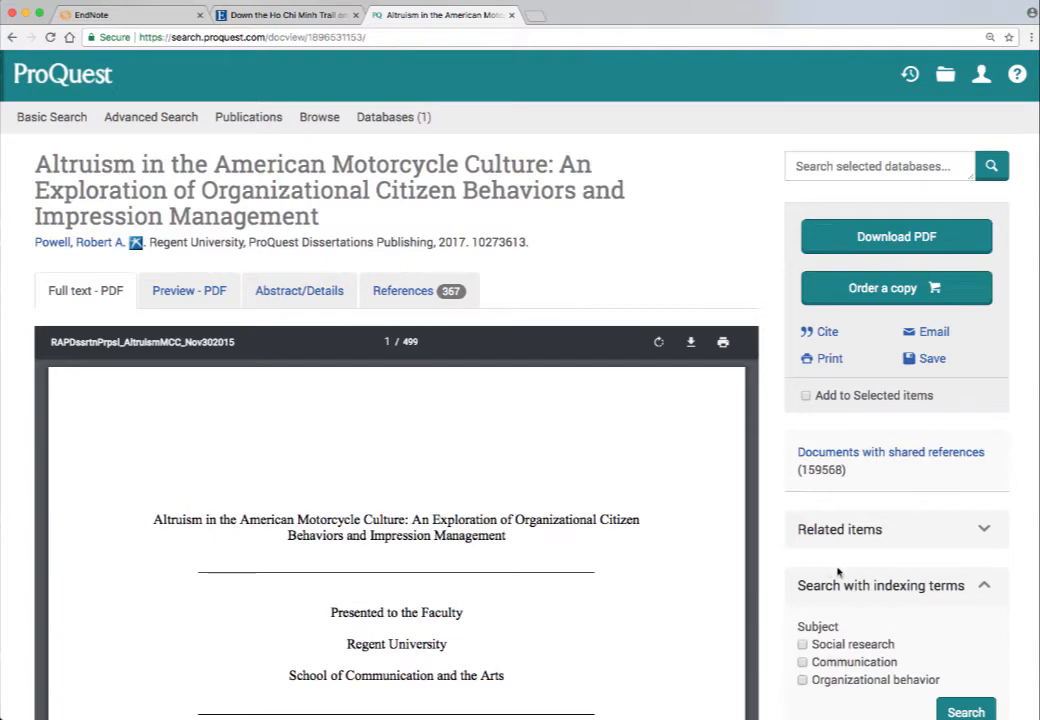
View the dissertation's ready-made APA 6th citation in ProQuest, close it and go back to the Usearch results.
{"action": "left_click", "coordinate": [826, 335]}
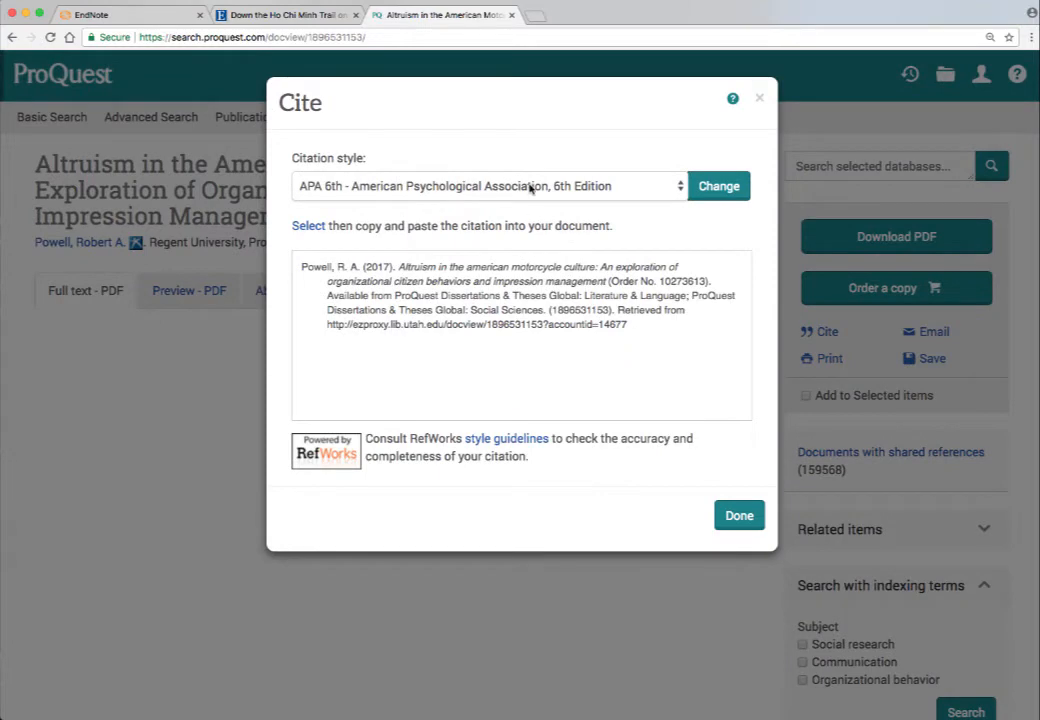
{"action": "left_click", "coordinate": [759, 98]}
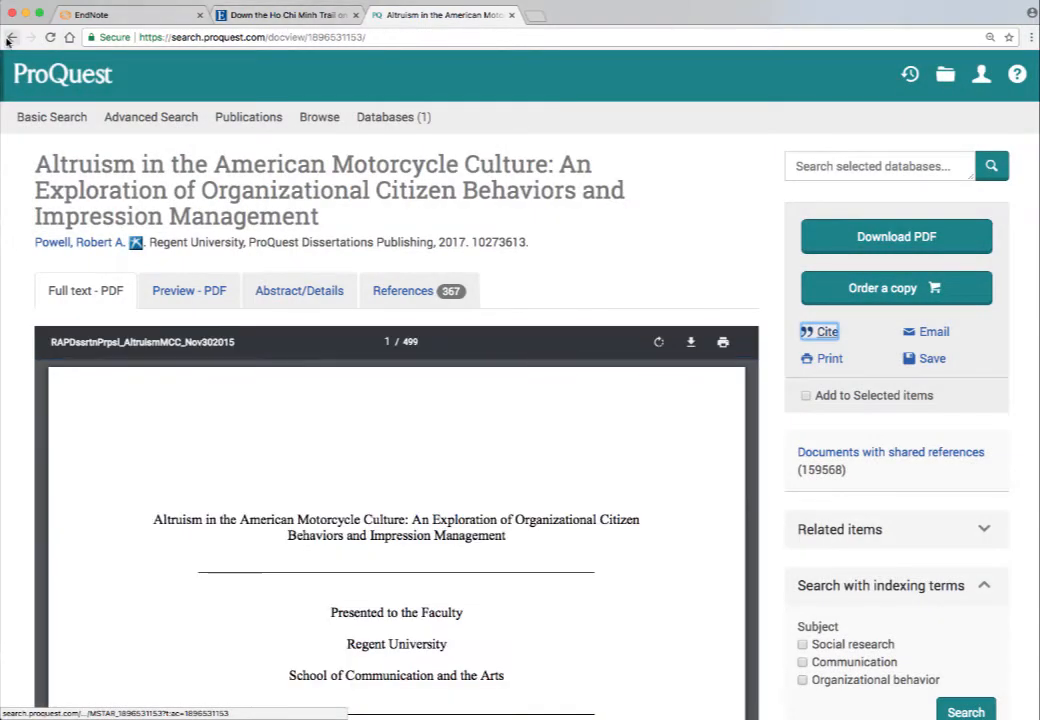
{"action": "left_click", "coordinate": [12, 37]}
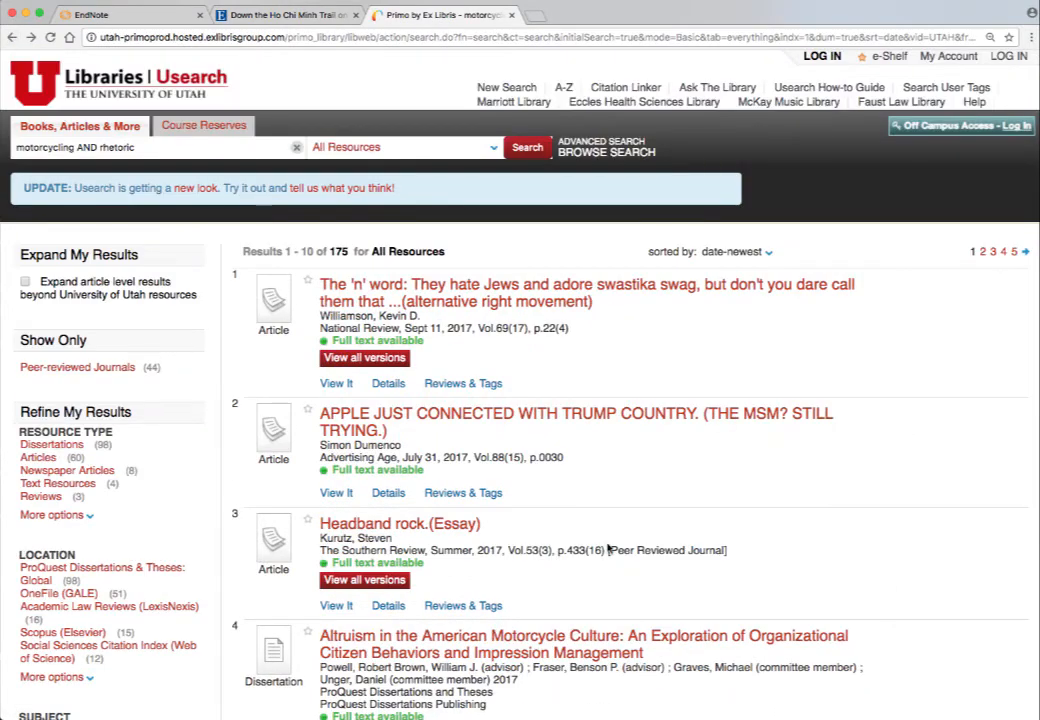
Show the details of the dissertation "Altruism in the American Motorcycle Culture" within the Usearch results.
{"action": "scroll", "coordinate": [608, 547], "scroll_direction": "down", "scroll_amount": 3}
{"action": "scroll", "coordinate": [608, 547], "scroll_direction": "down", "scroll_amount": 5}
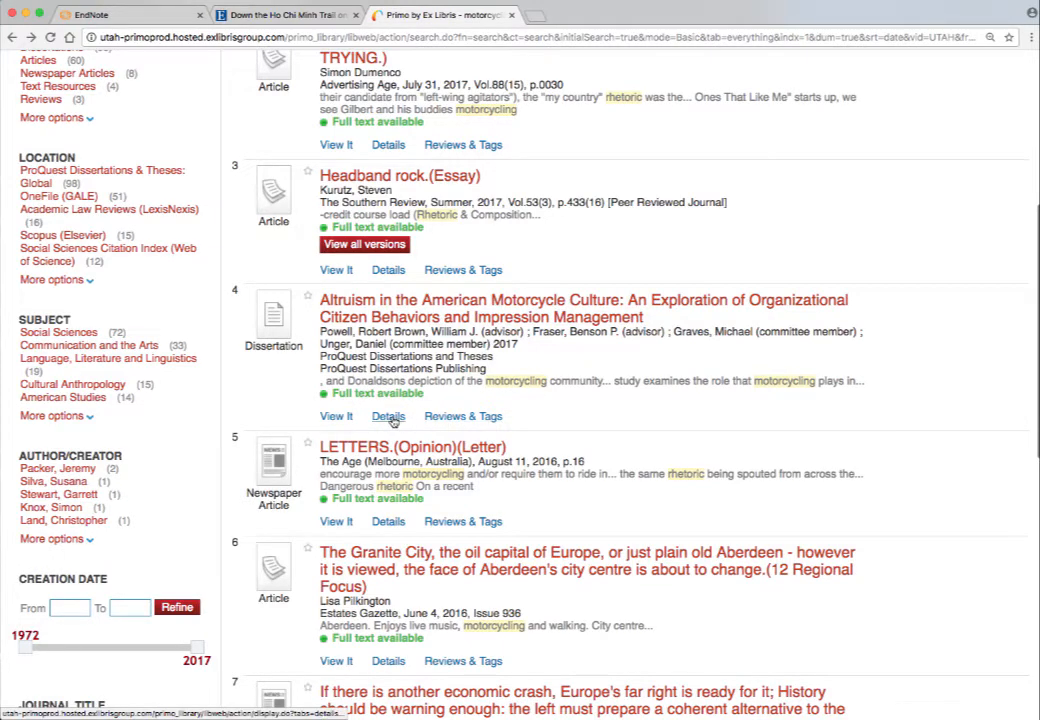
{"action": "left_click", "coordinate": [390, 418]}
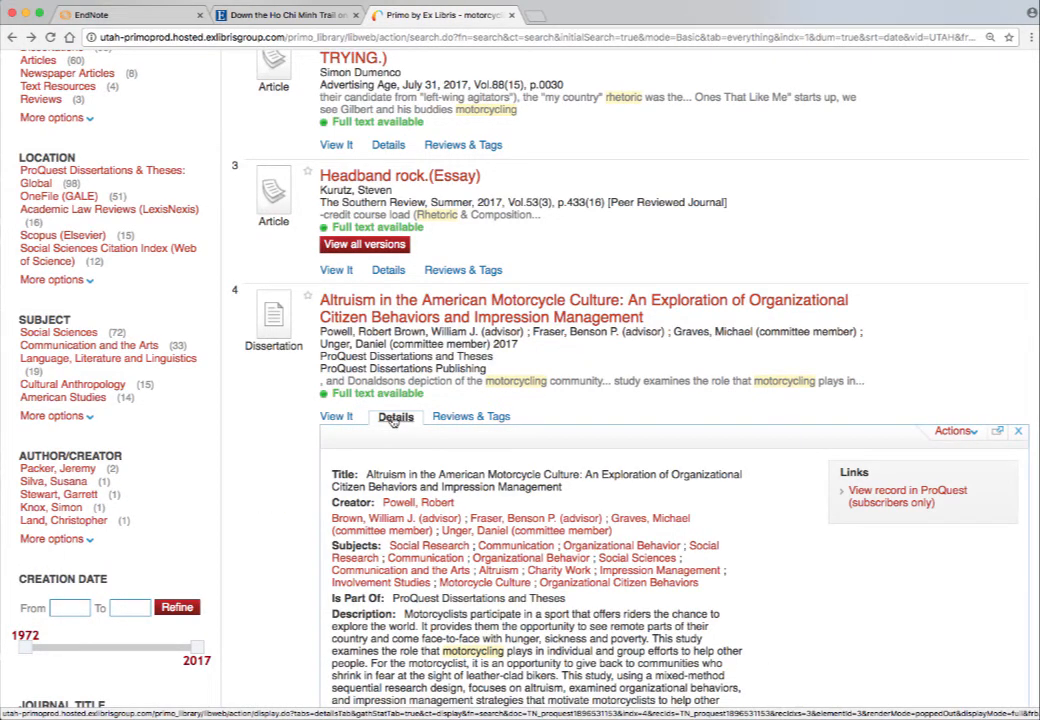
{"action": "scroll", "coordinate": [441, 225], "scroll_direction": "down", "scroll_amount": 3}
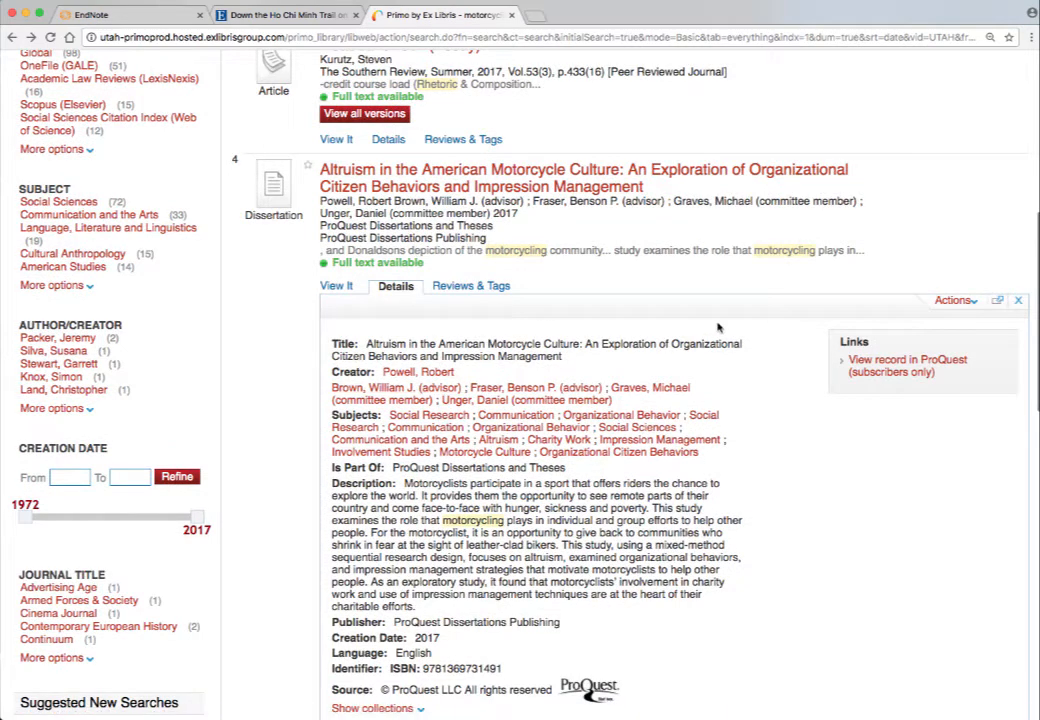
Send the dissertation's record to EndNote Basic and close the import results window.
{"action": "left_click", "coordinate": [968, 302]}
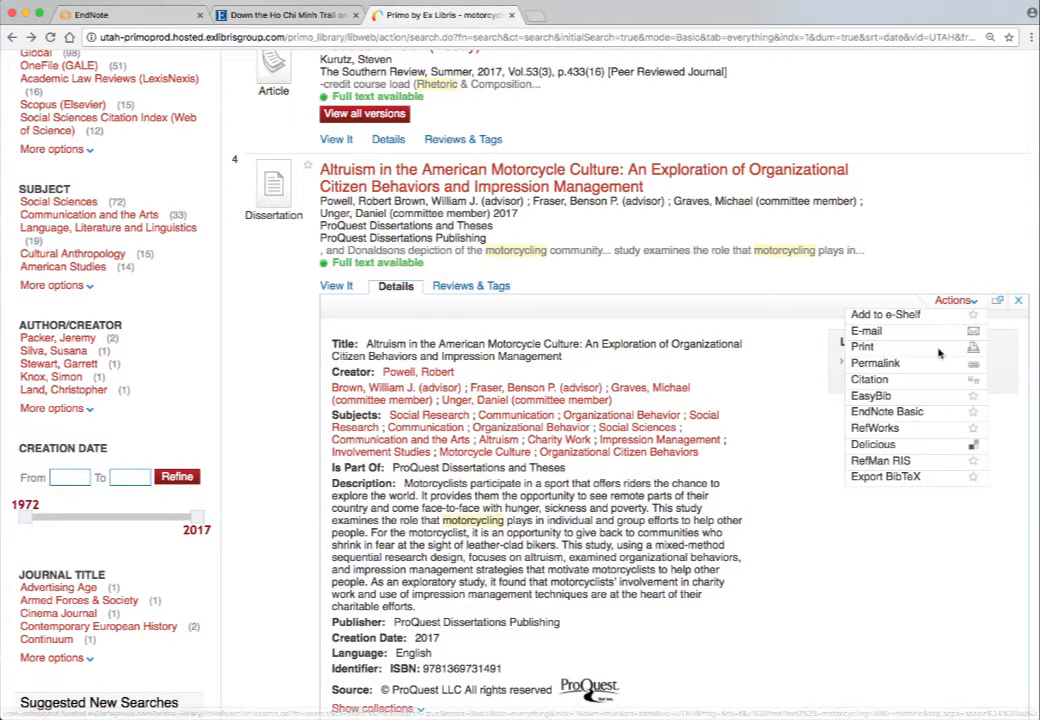
{"action": "left_click", "coordinate": [884, 419]}
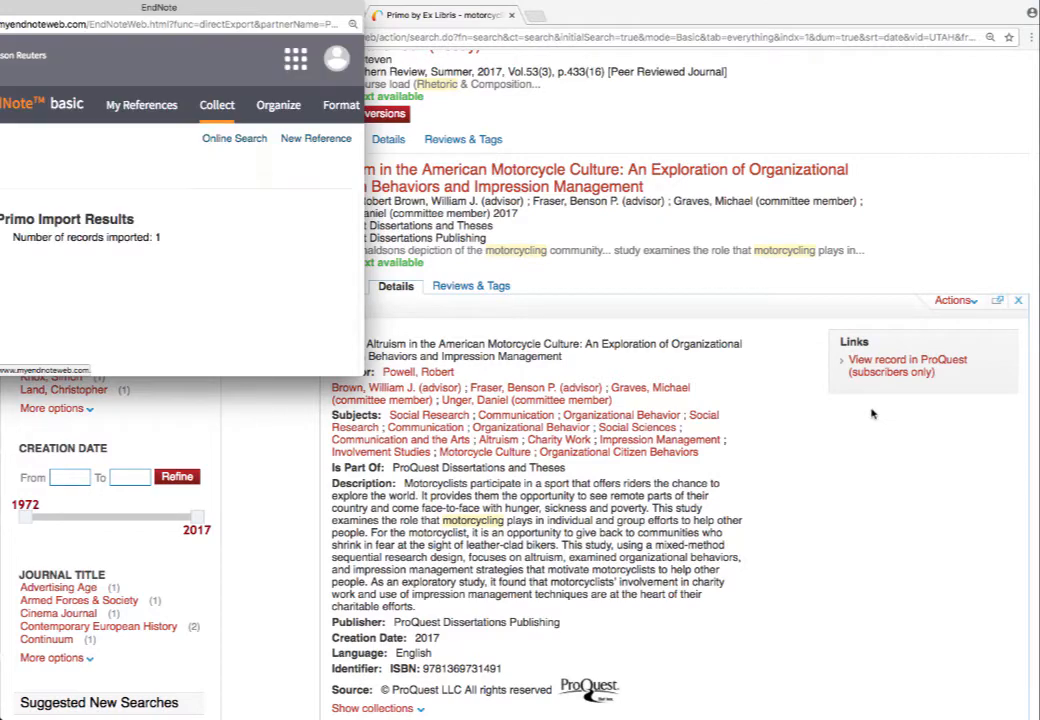
{"action": "left_click_drag", "start_coordinate": [70, 9], "coordinate": [235, 92]}
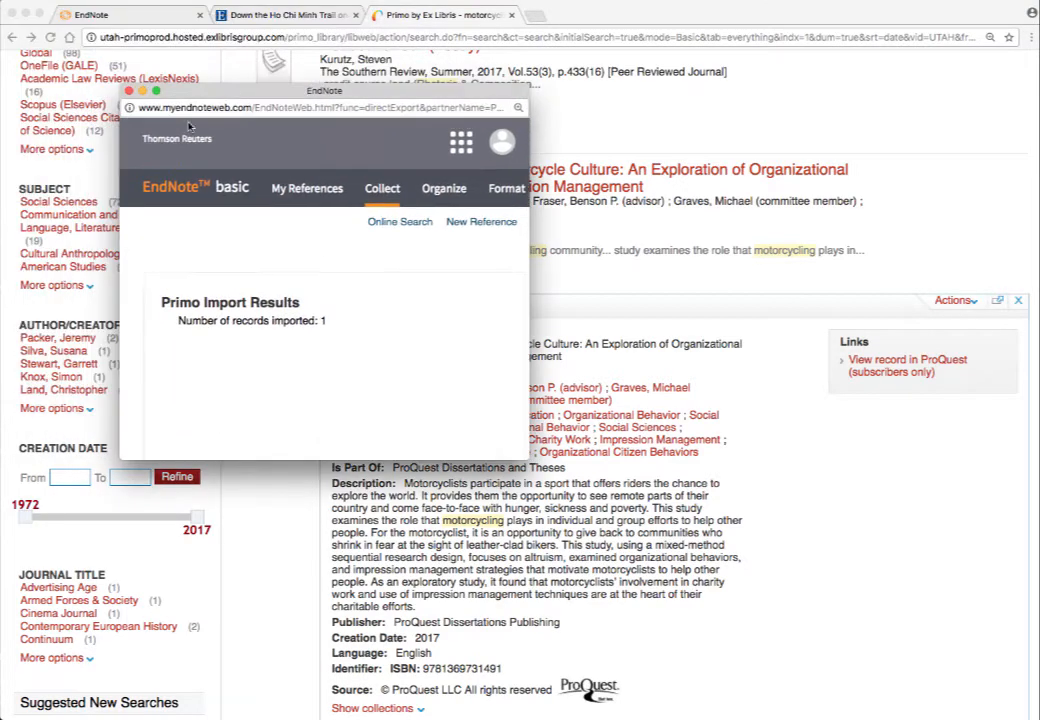
{"action": "left_click", "coordinate": [128, 91]}
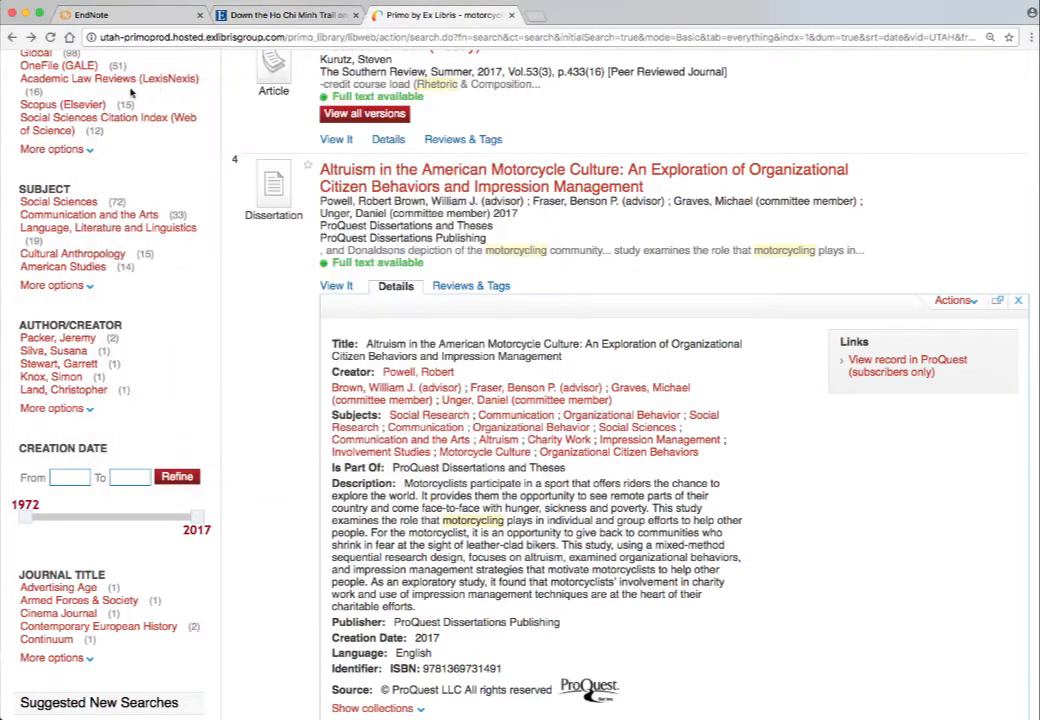
Return to EndNote and list all references to check for the newly imported dissertation.
{"action": "left_click", "coordinate": [128, 16]}
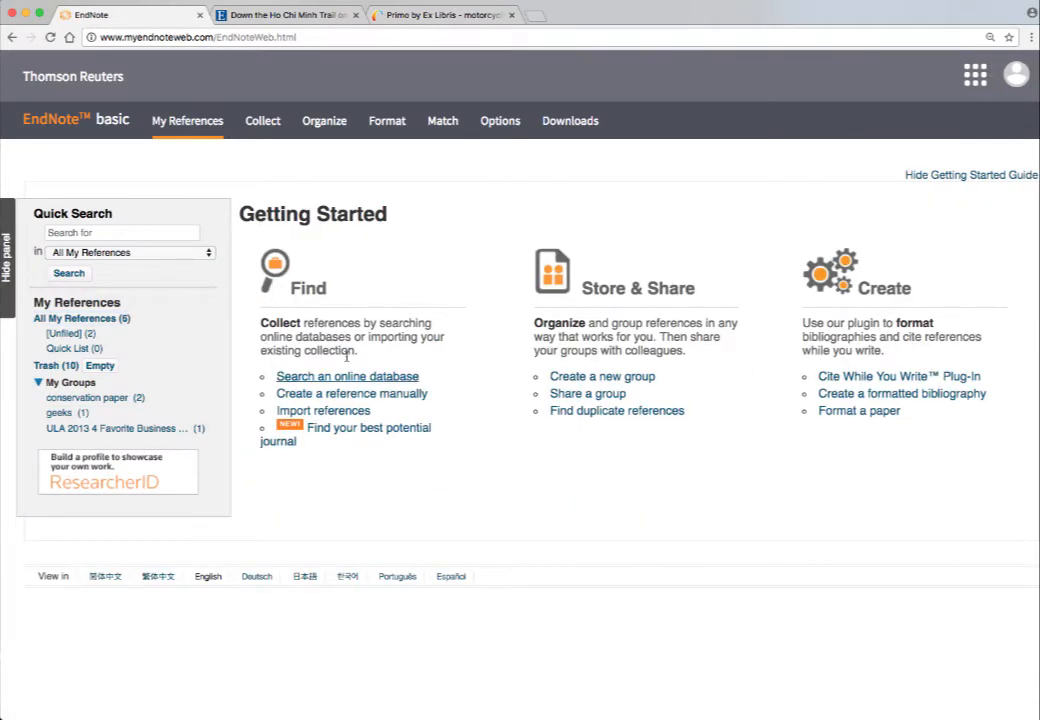
{"action": "left_click", "coordinate": [54, 318]}
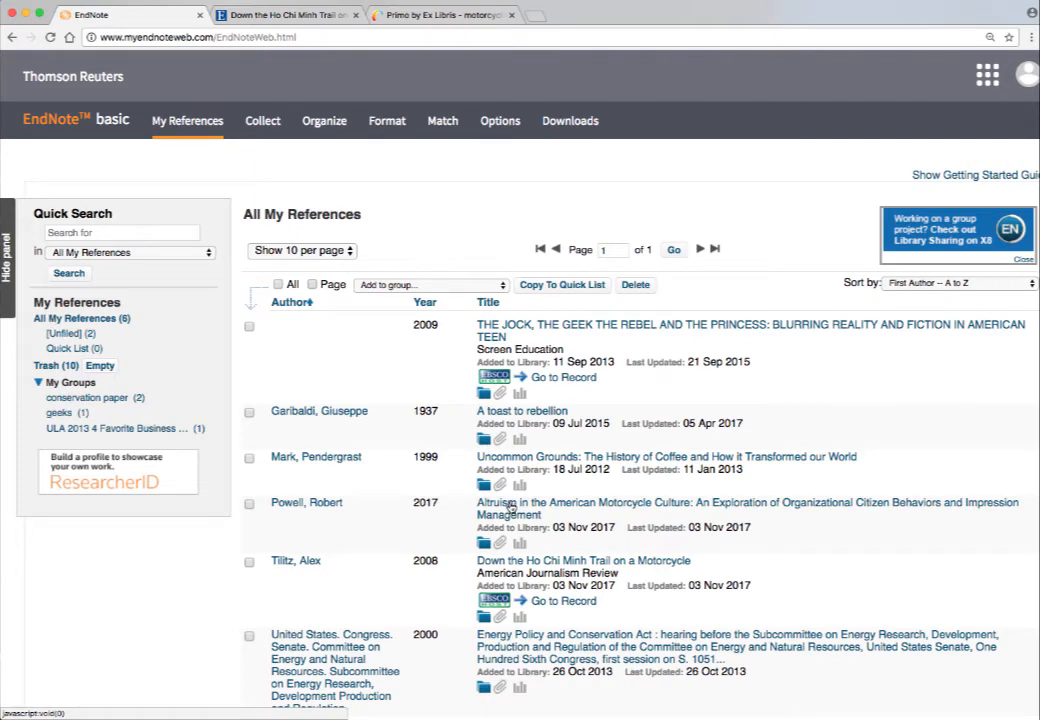
{"action": "scroll", "coordinate": [510, 508], "scroll_direction": "down", "scroll_amount": 3}
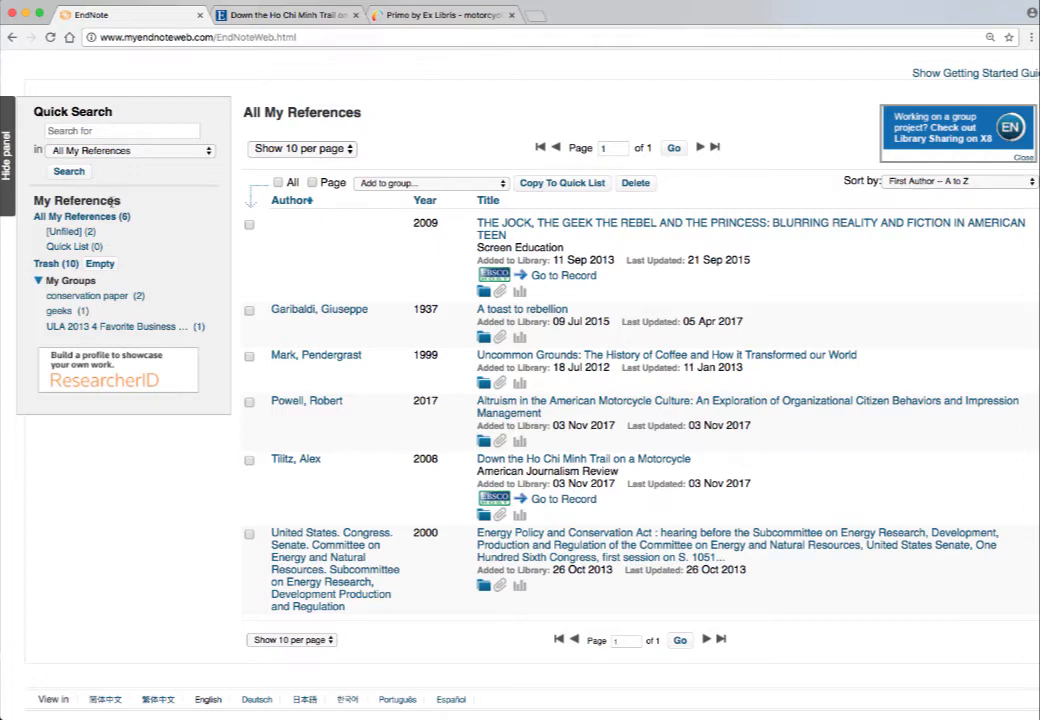
Add both unfiled references to a new group named "motorcycling" and show that group's contents.
{"action": "left_click", "coordinate": [62, 233]}
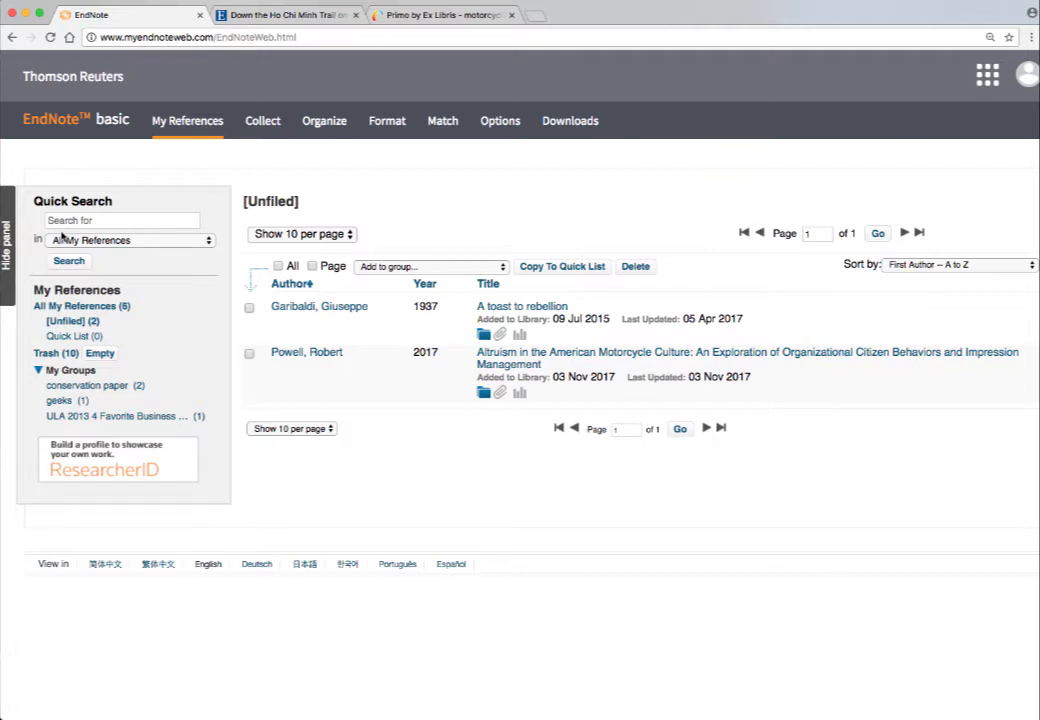
{"action": "left_click", "coordinate": [249, 307]}
{"action": "left_click", "coordinate": [249, 354]}
{"action": "left_click", "coordinate": [443, 267]}
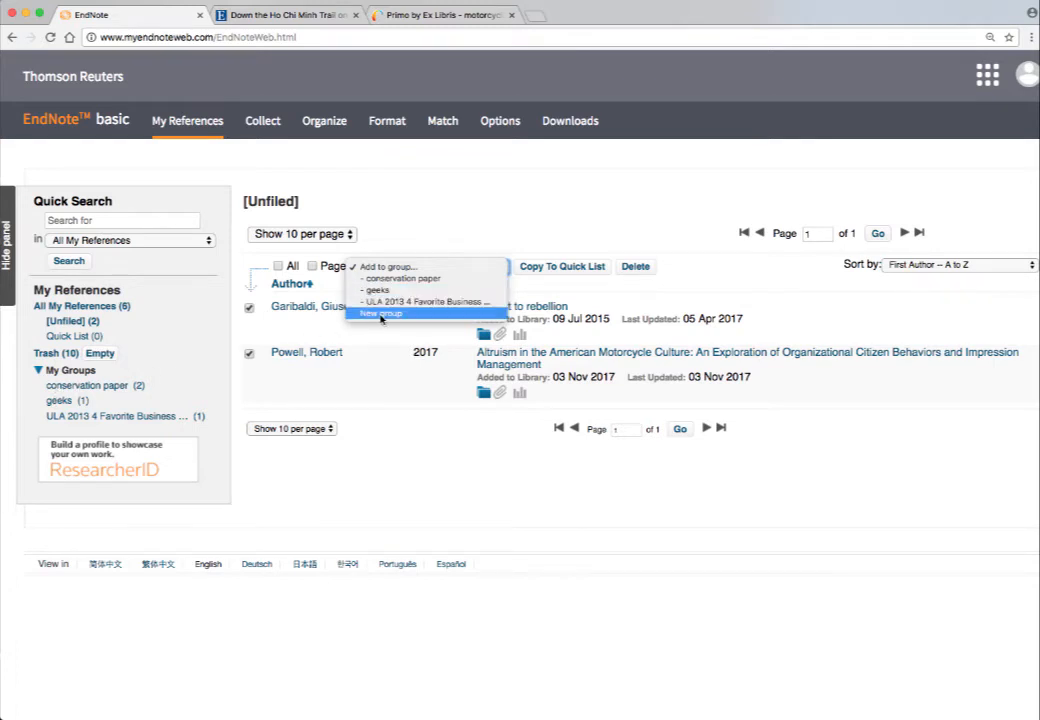
{"action": "left_click", "coordinate": [381, 314]}
{"action": "type", "text": "mo"}
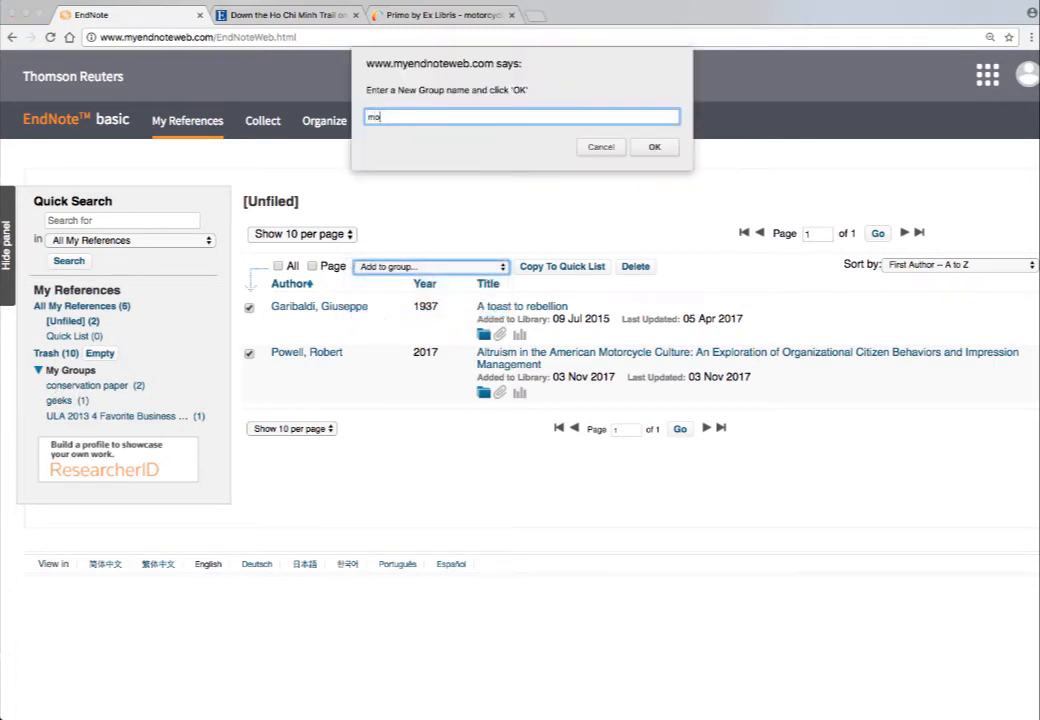
{"action": "type", "text": "torclycling"}
{"action": "left_click", "coordinate": [660, 148]}
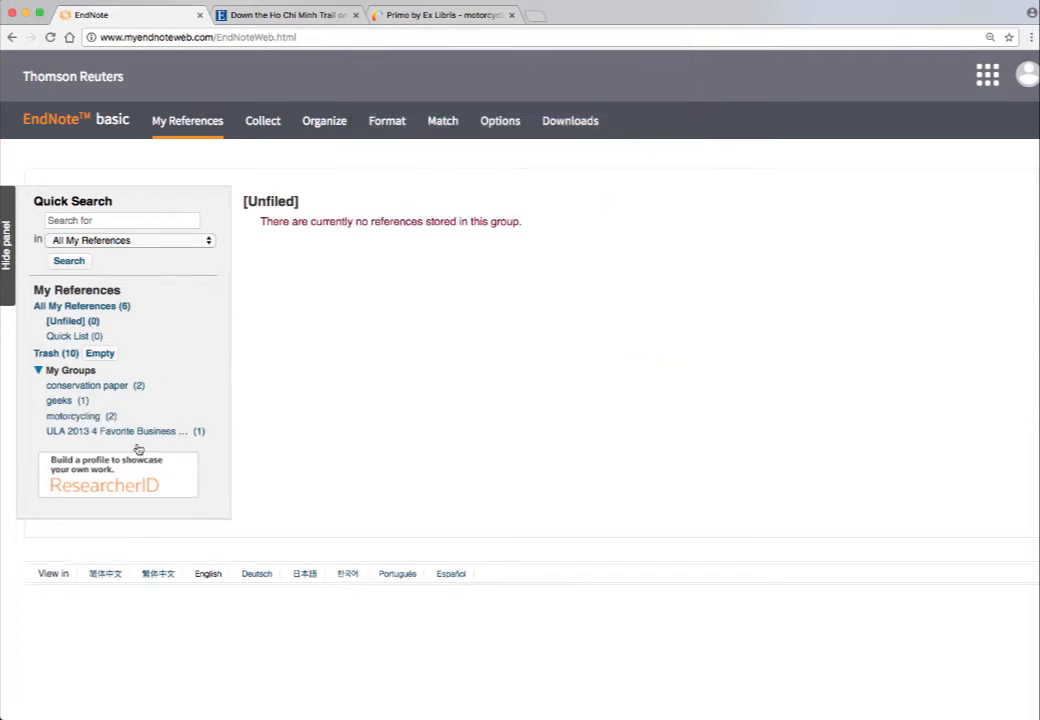
{"action": "left_click", "coordinate": [73, 417]}
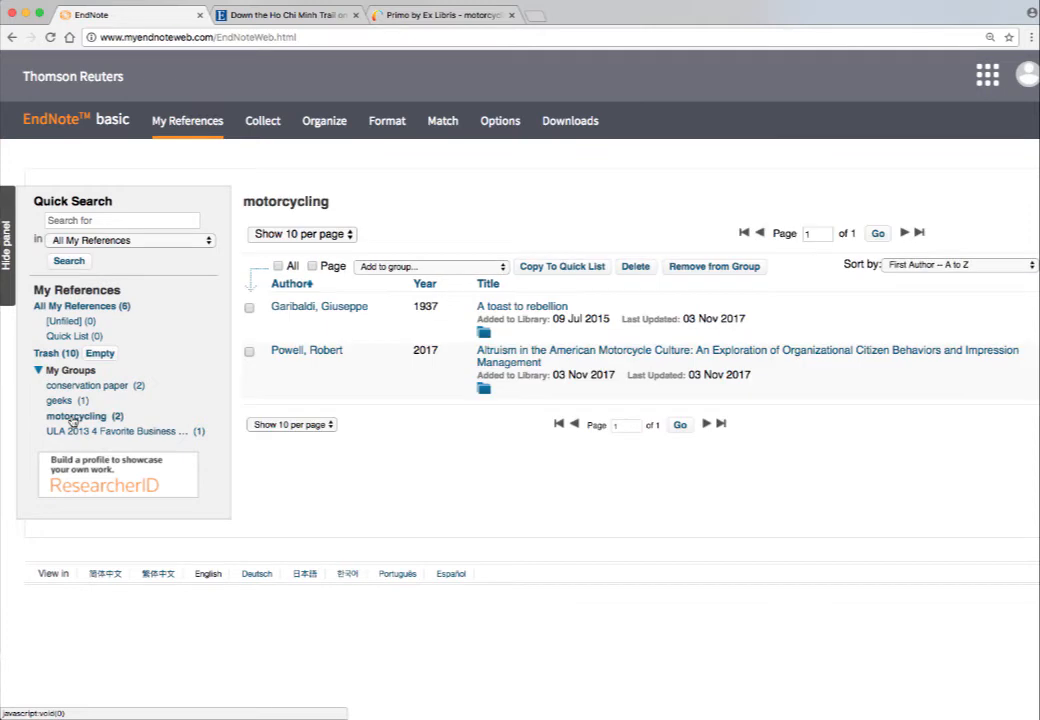
{"action": "left_click", "coordinate": [249, 353]}
{"action": "left_click", "coordinate": [398, 267]}
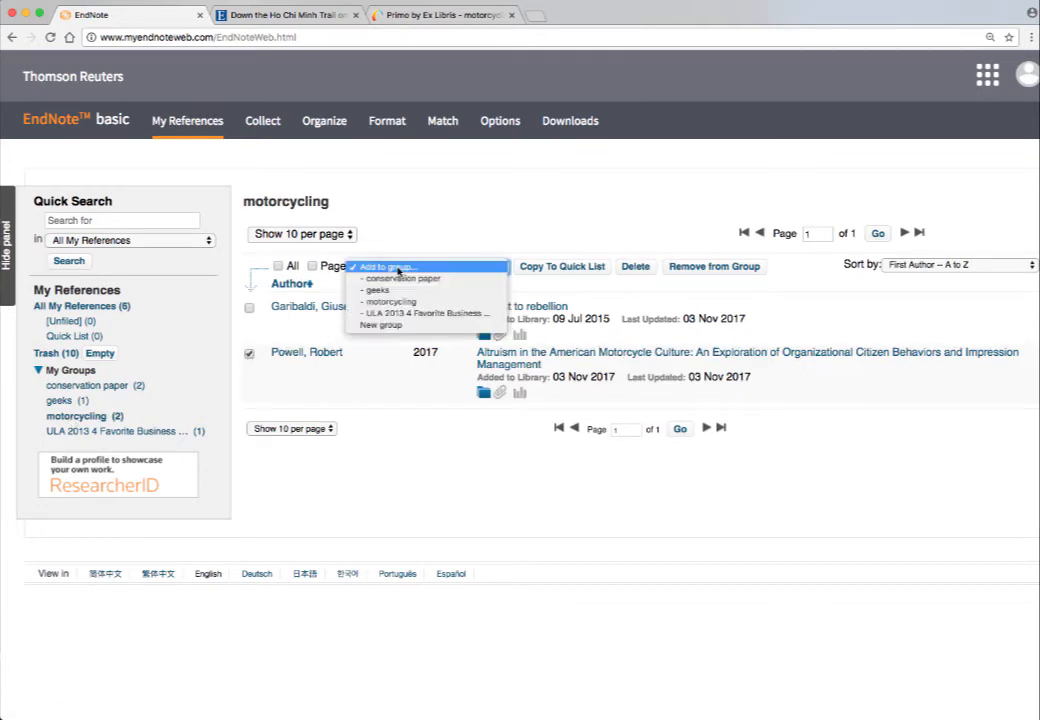
{"action": "left_click", "coordinate": [398, 267]}
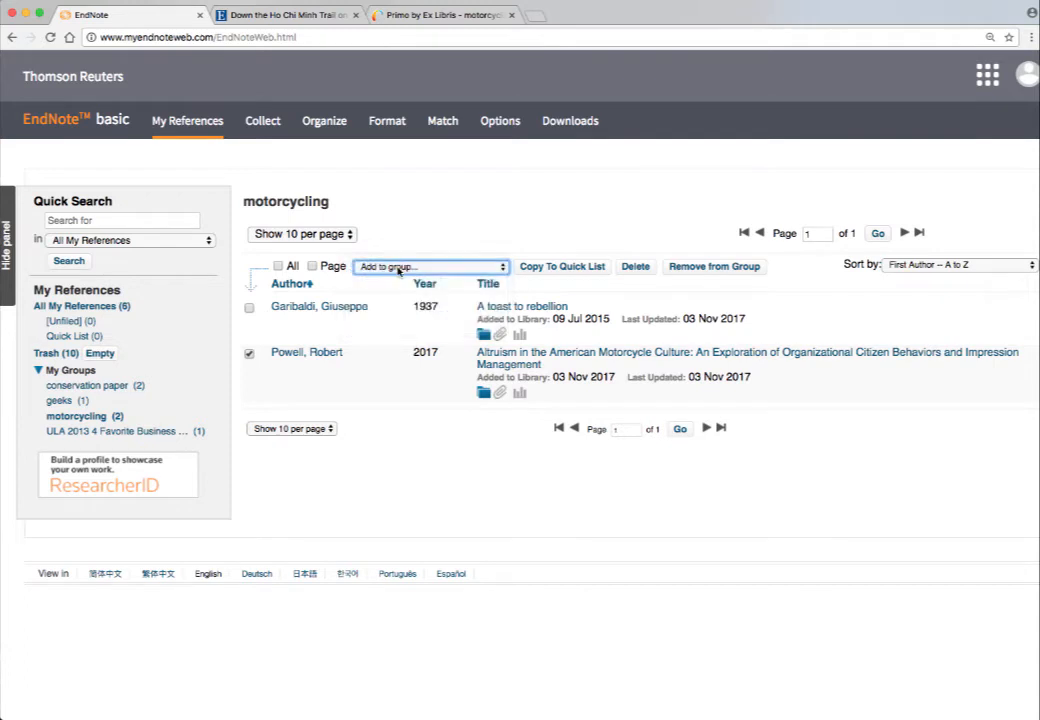
{"action": "left_click", "coordinate": [249, 353]}
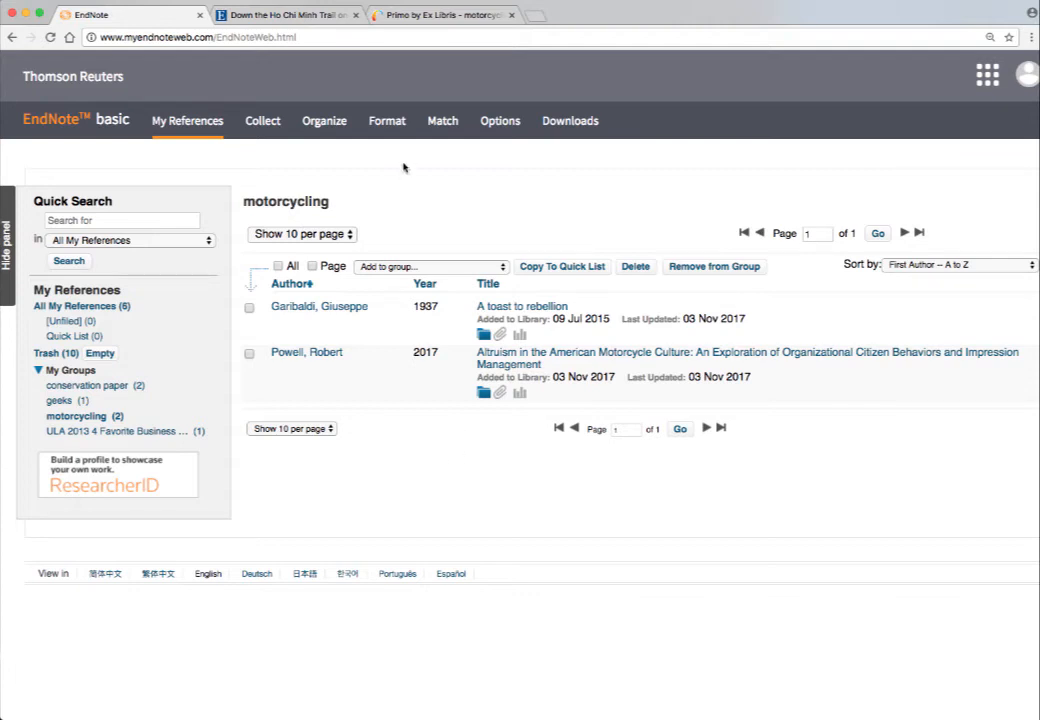
Start a formatted bibliography using the references in the motorcycling group.
{"action": "mouse_move", "coordinate": [390, 125]}
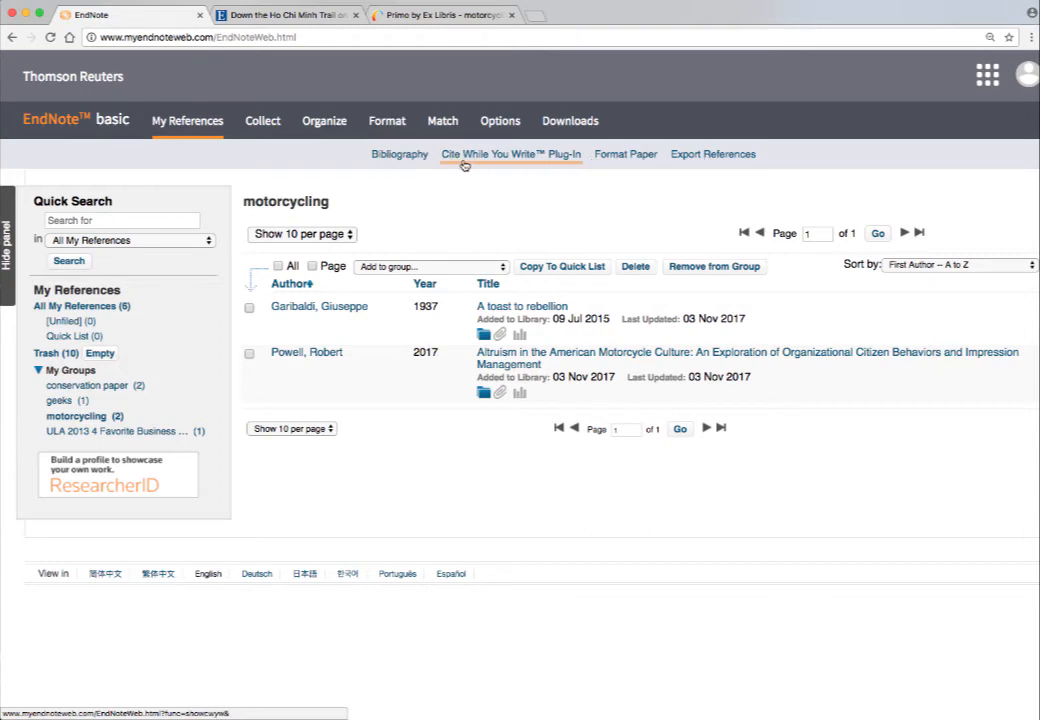
{"action": "left_click", "coordinate": [397, 155]}
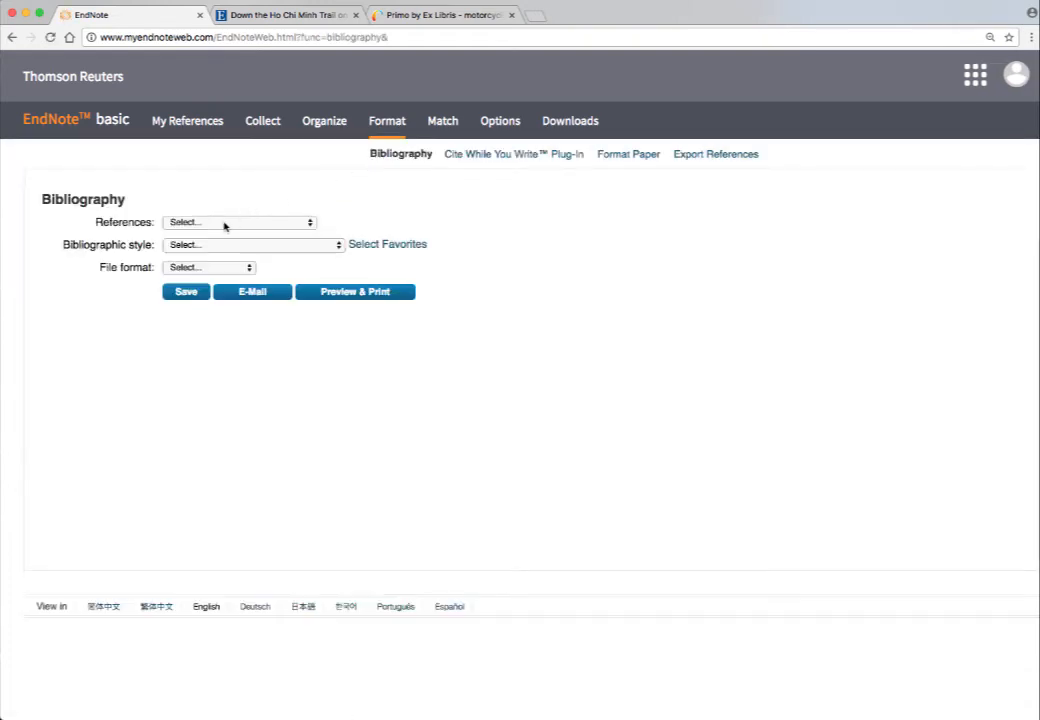
{"action": "left_click", "coordinate": [224, 223]}
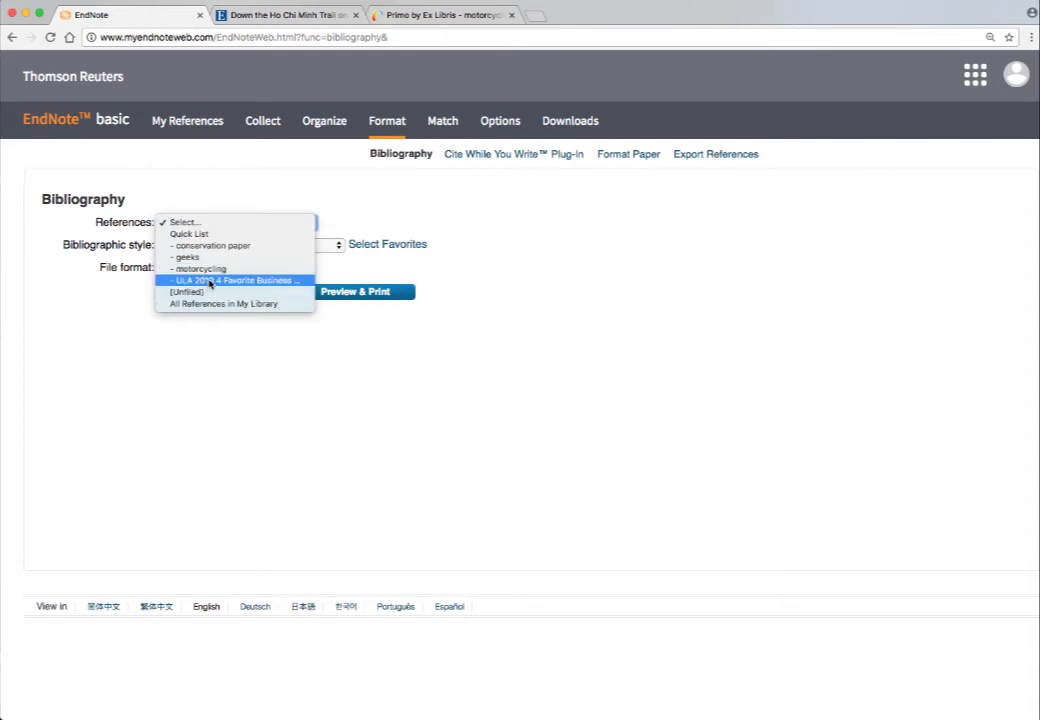
{"action": "left_click", "coordinate": [214, 270]}
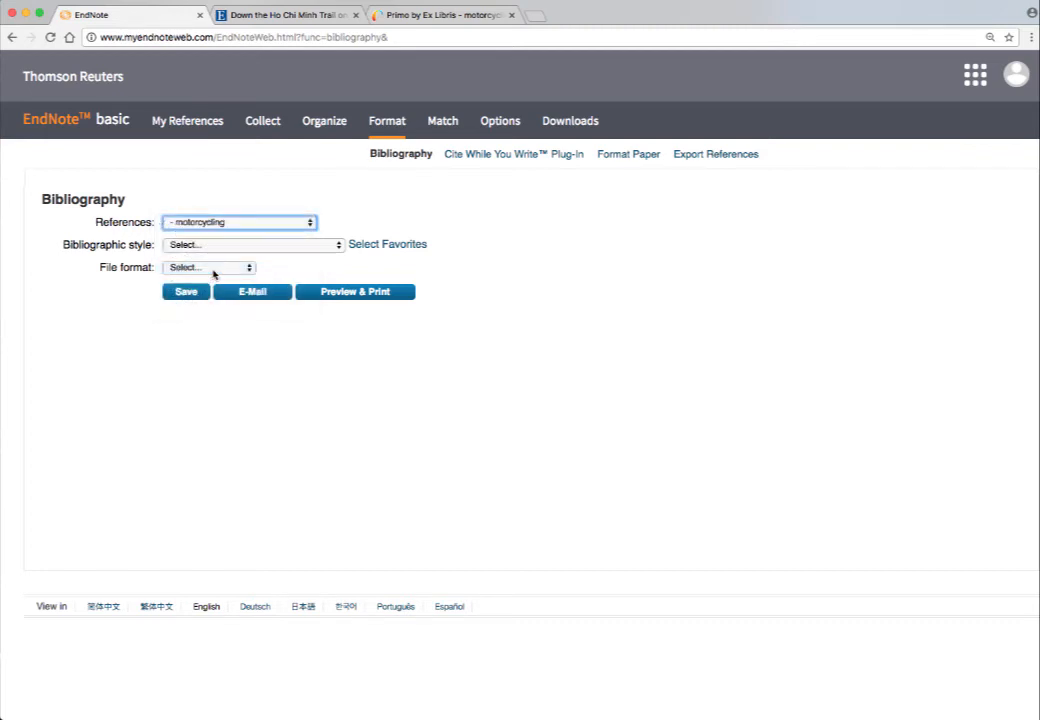
Set the bibliographic style to Brit J Educational Tech and the file format to TXT (plain text file).
{"action": "left_click", "coordinate": [254, 246]}
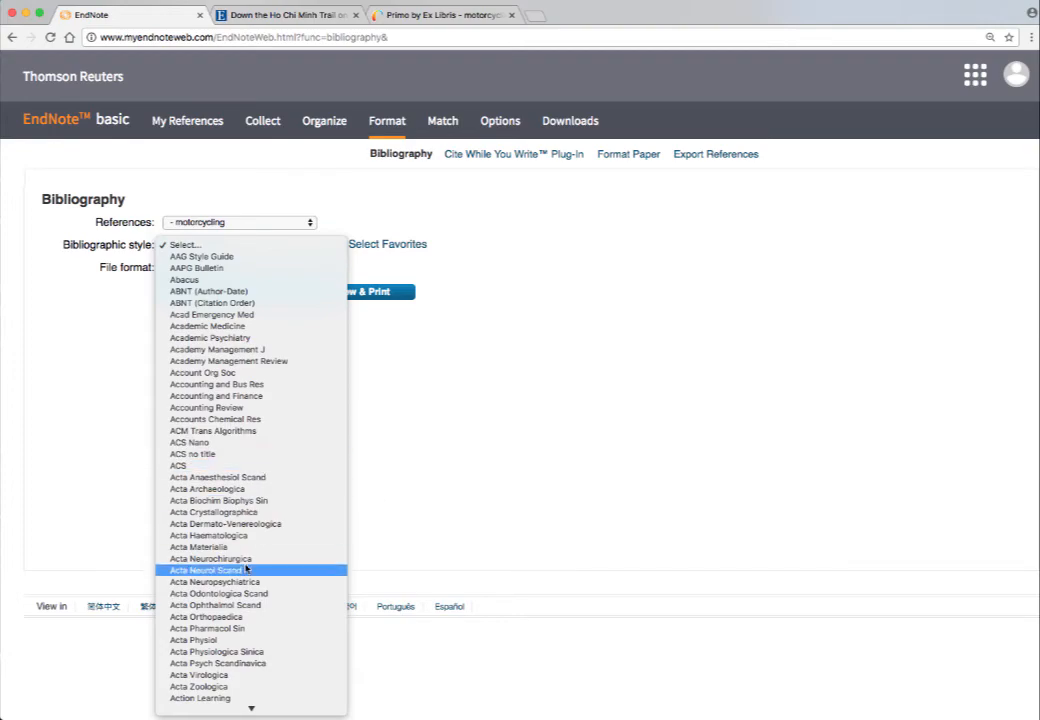
{"action": "scroll", "coordinate": [220, 562], "scroll_direction": "down", "scroll_amount": 10}
{"action": "scroll", "coordinate": [246, 567], "scroll_direction": "down", "scroll_amount": 20}
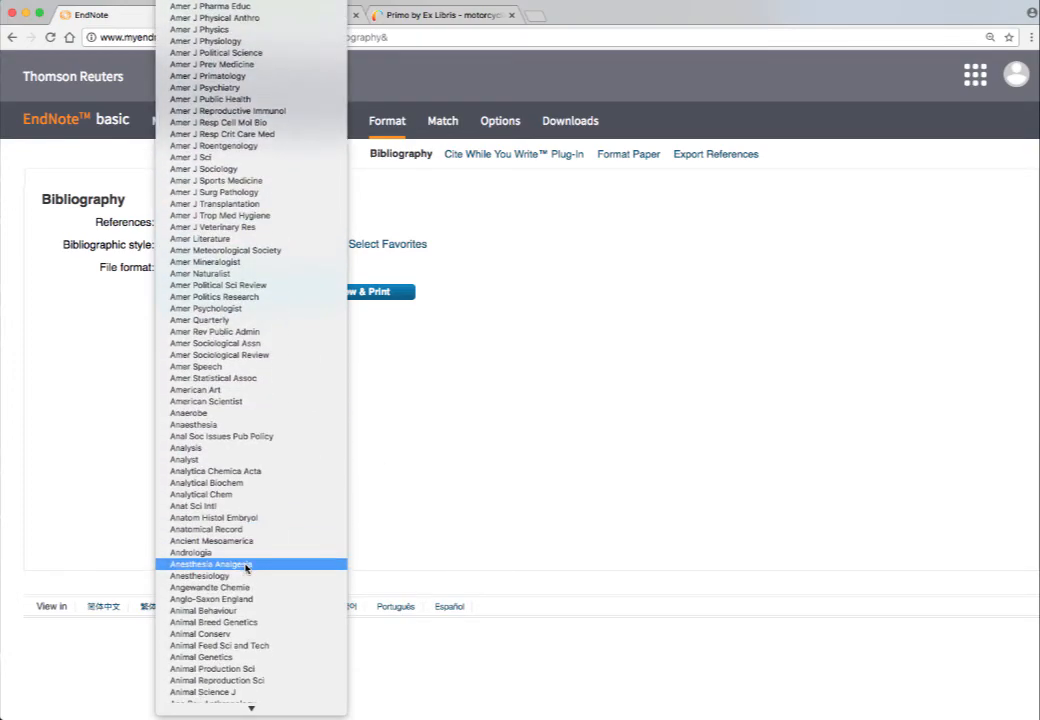
{"action": "scroll", "coordinate": [246, 567], "scroll_direction": "down", "scroll_amount": 20}
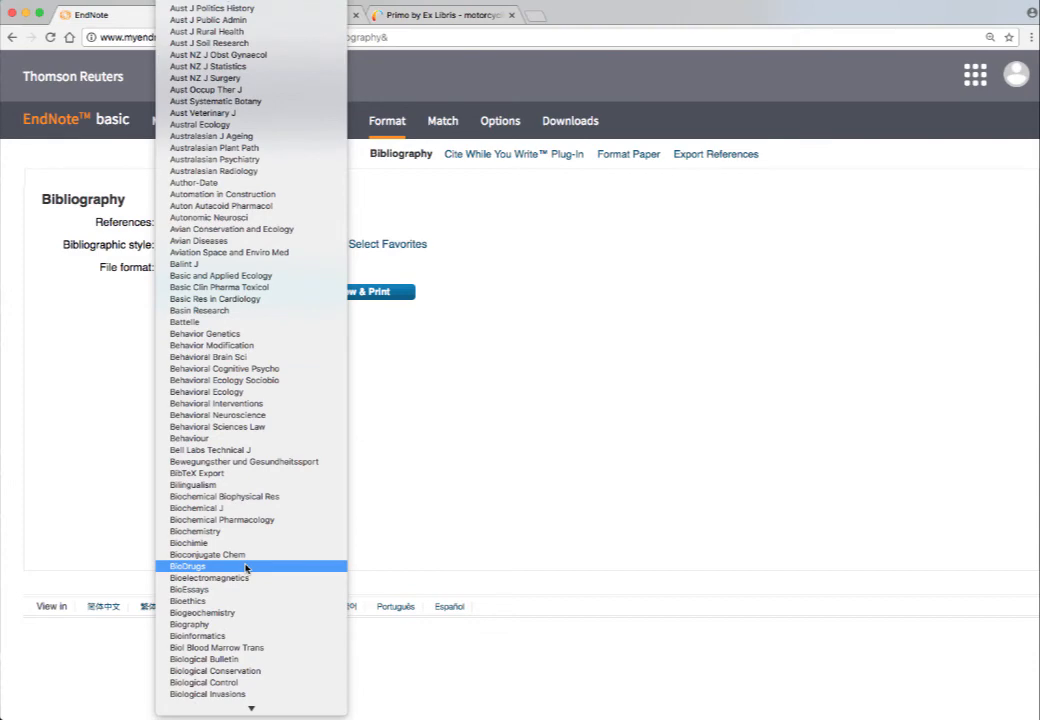
{"action": "scroll", "coordinate": [246, 568], "scroll_direction": "down", "scroll_amount": 20}
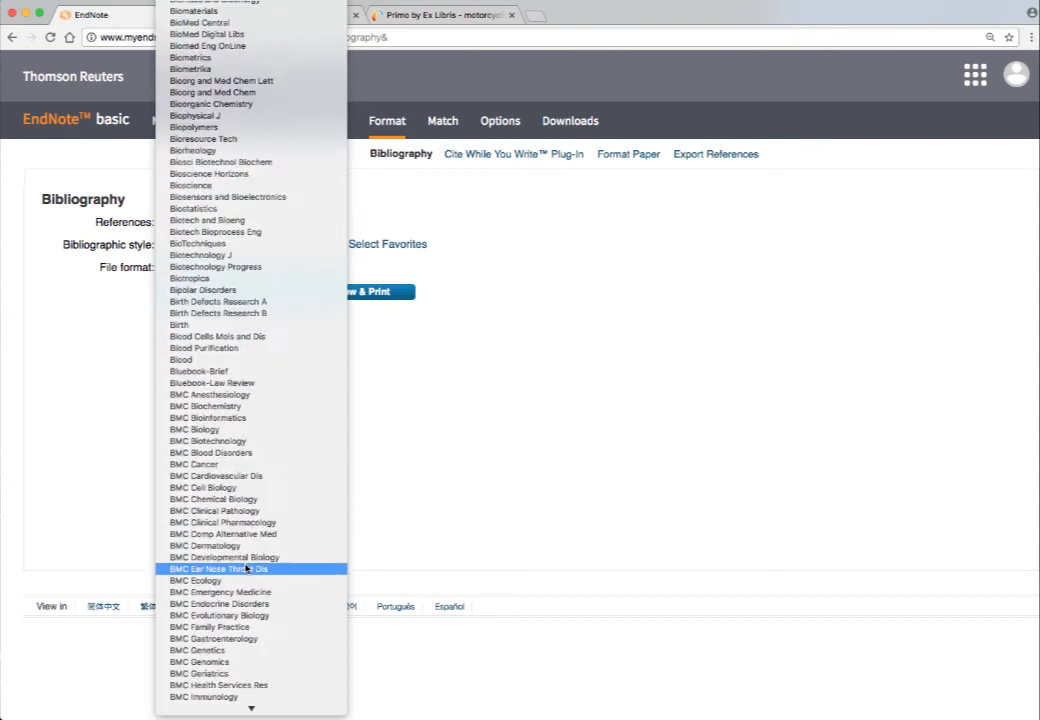
{"action": "scroll", "coordinate": [246, 568], "scroll_direction": "down", "scroll_amount": 15}
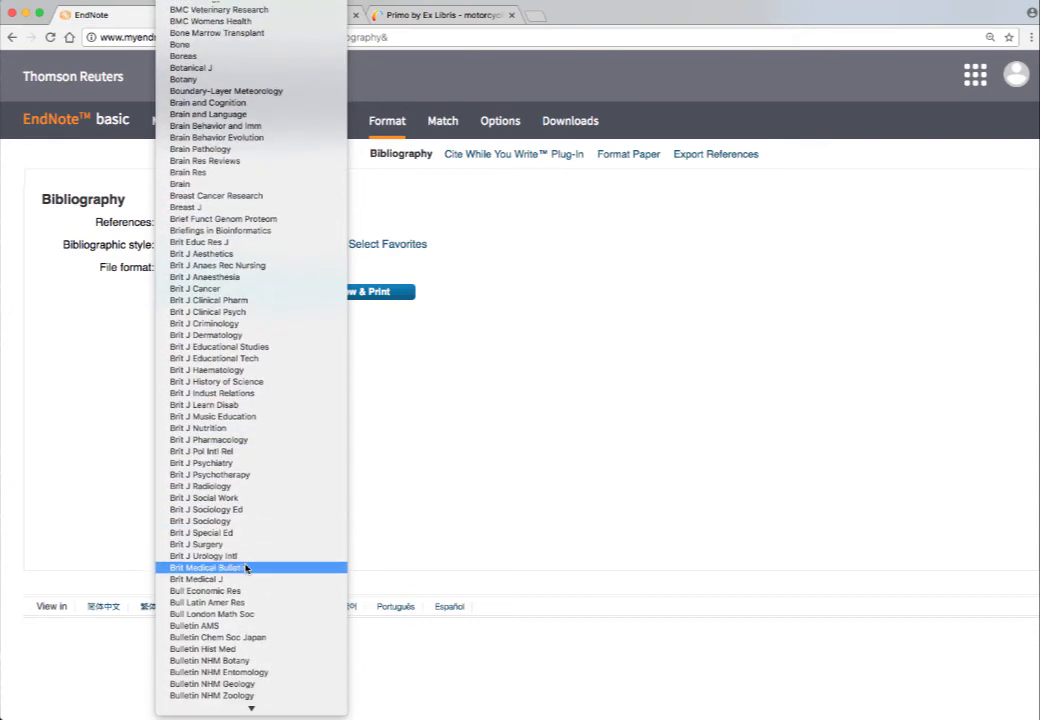
{"action": "left_click", "coordinate": [218, 362]}
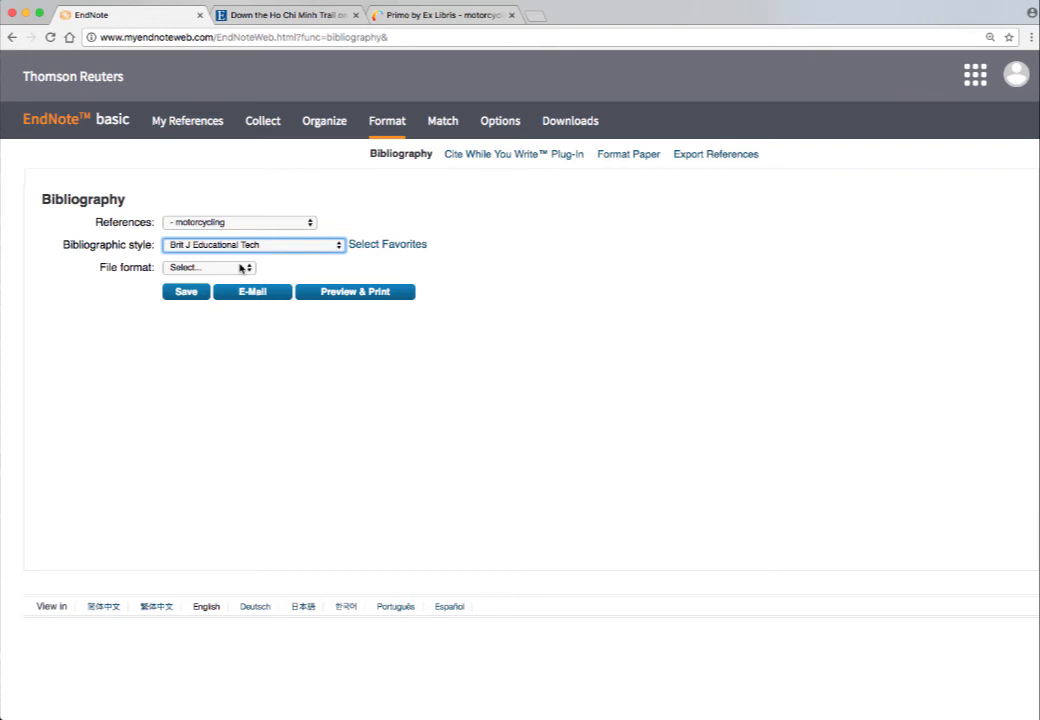
{"action": "left_click", "coordinate": [241, 267]}
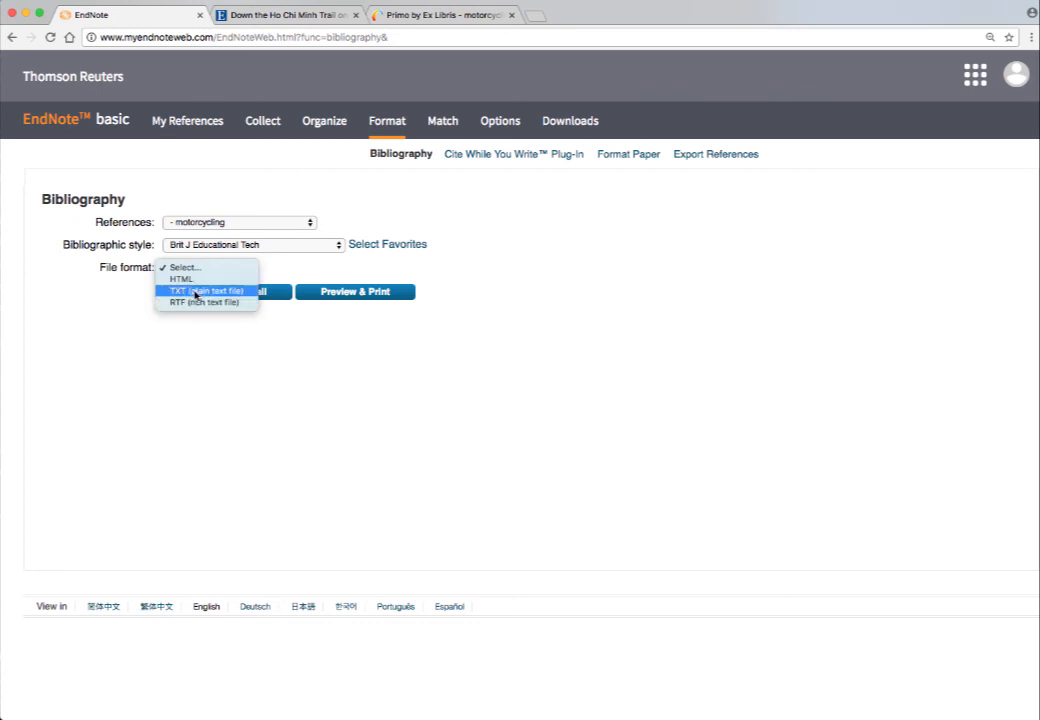
{"action": "left_click", "coordinate": [196, 292]}
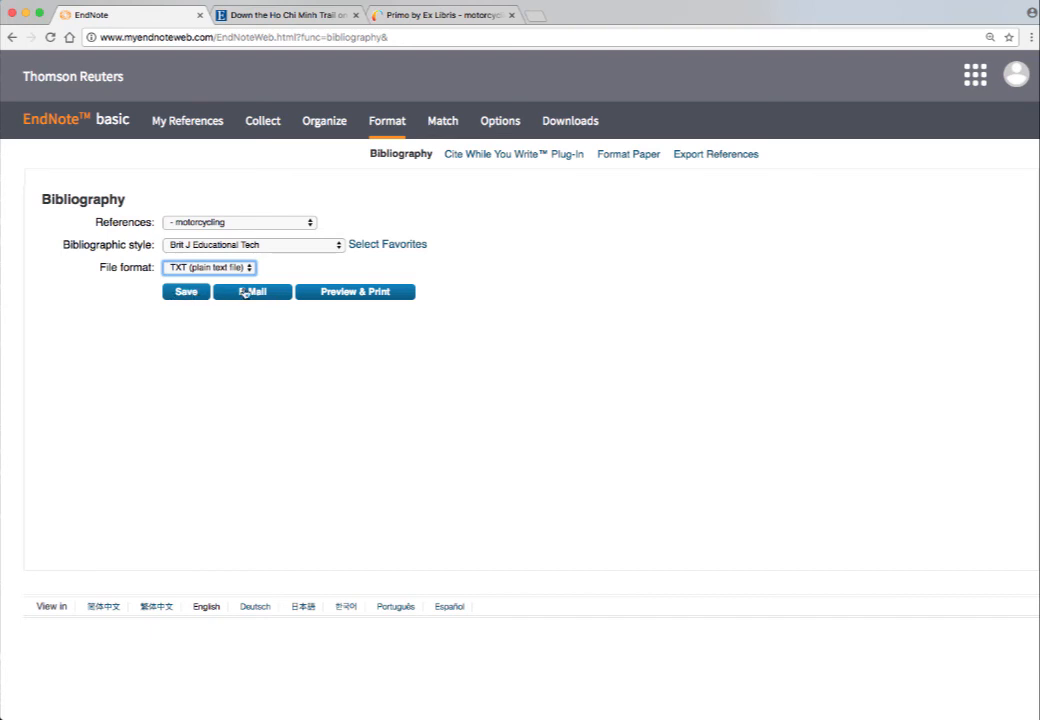
Preview the formatted bibliography and highlight part of the dissertation's title and the title "A toast to rebellion" to examine their formatting.
{"action": "left_click", "coordinate": [352, 293]}
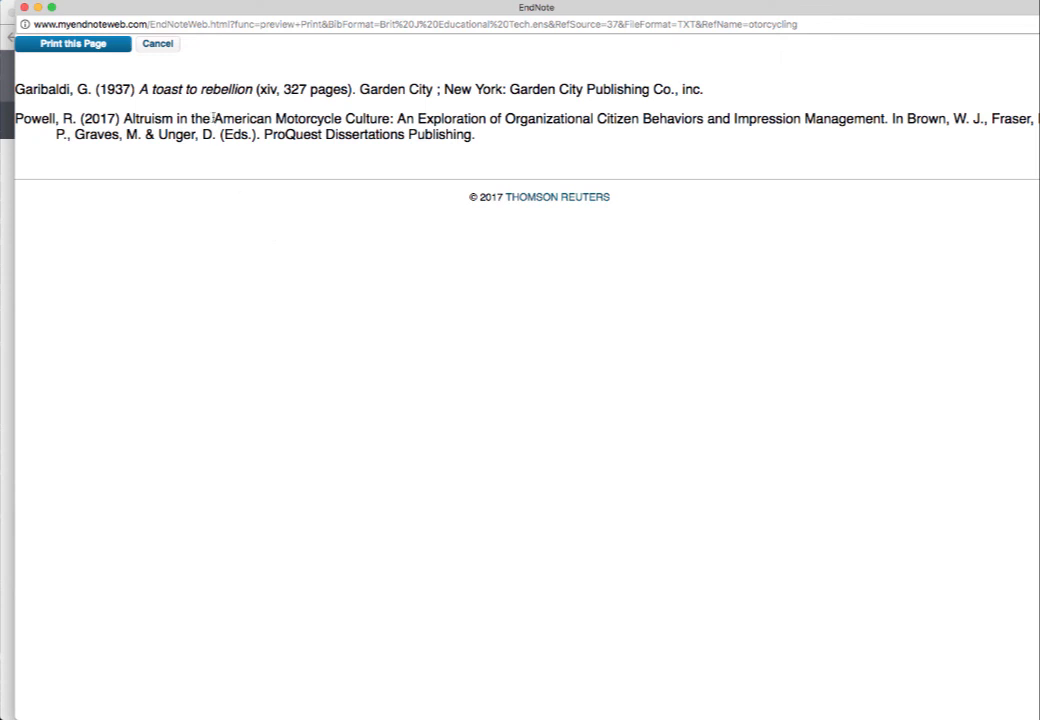
{"action": "left_click_drag", "start_coordinate": [213, 119], "coordinate": [356, 119]}
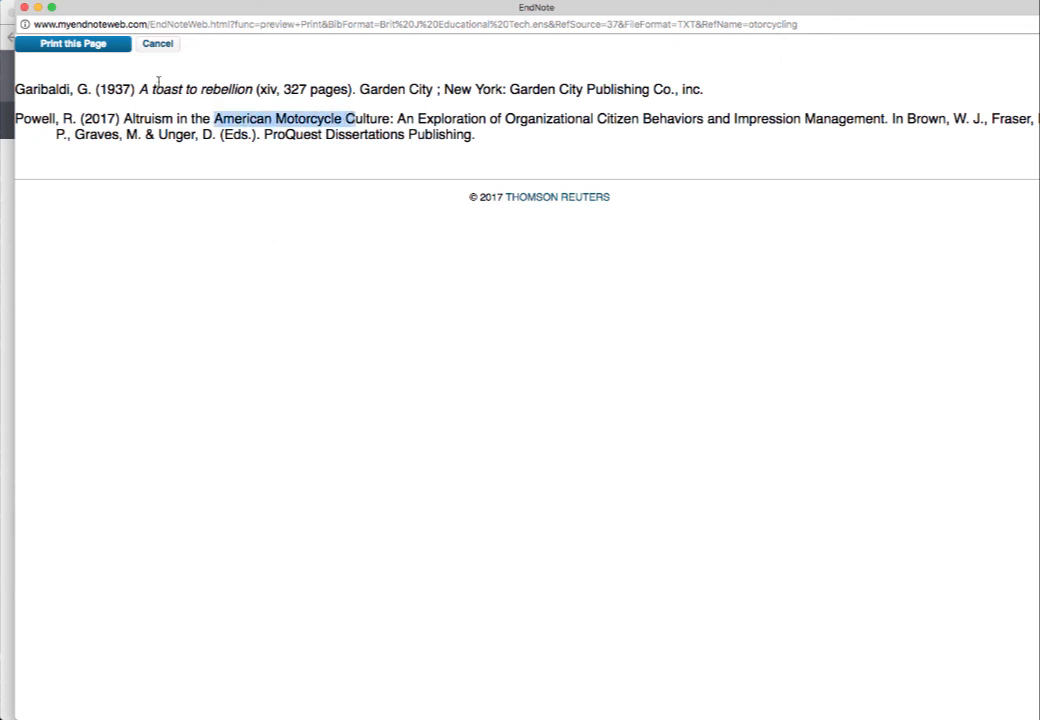
{"action": "left_click_drag", "start_coordinate": [143, 89], "coordinate": [252, 88]}
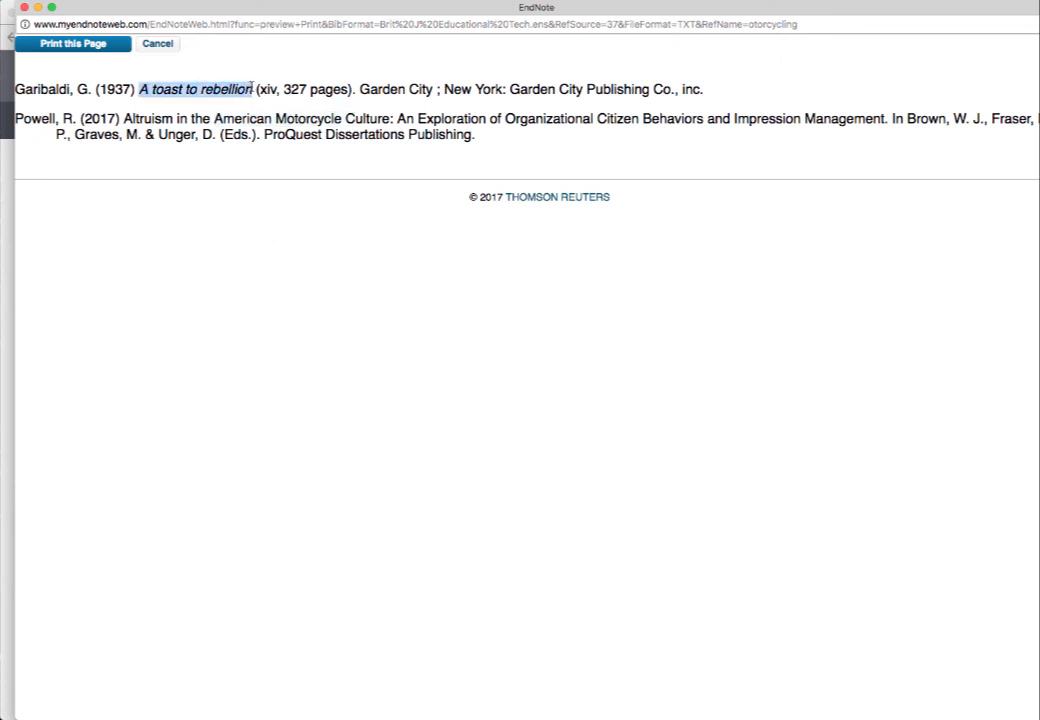